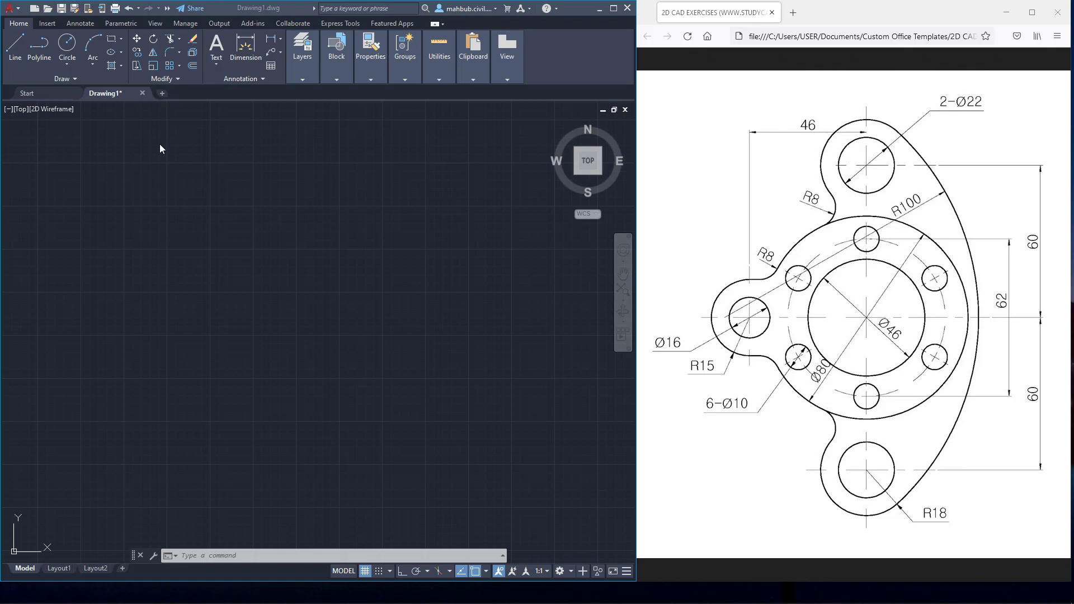
- Draw a circle of diameter 46 in the empty drawing area as the central bore
left_click(68, 66)
left_click(68, 67)
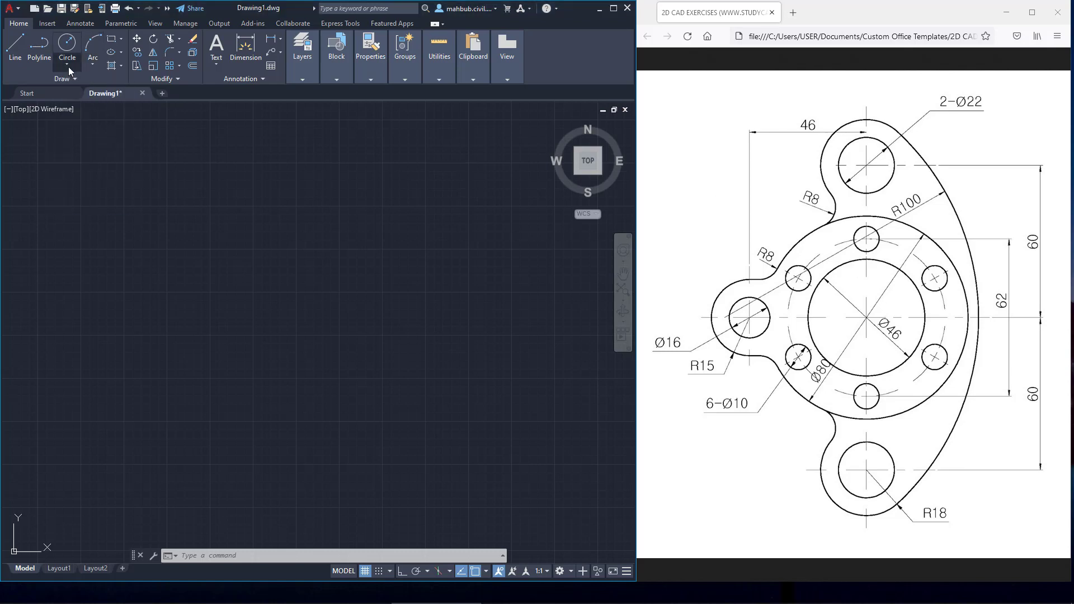
left_click(68, 66)
left_click(86, 109)
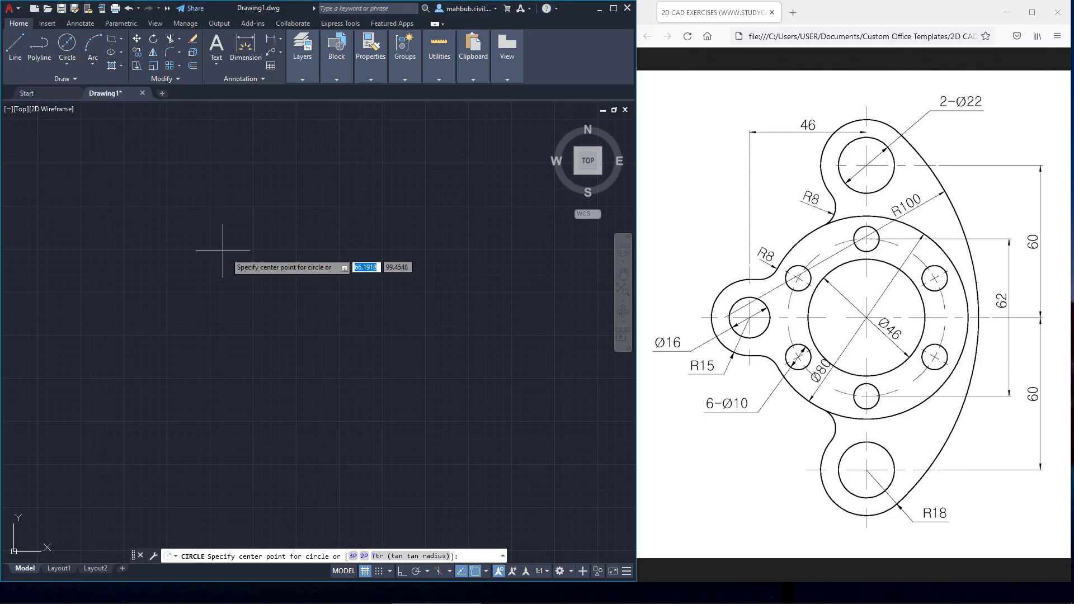
left_click(247, 265)
type("46")
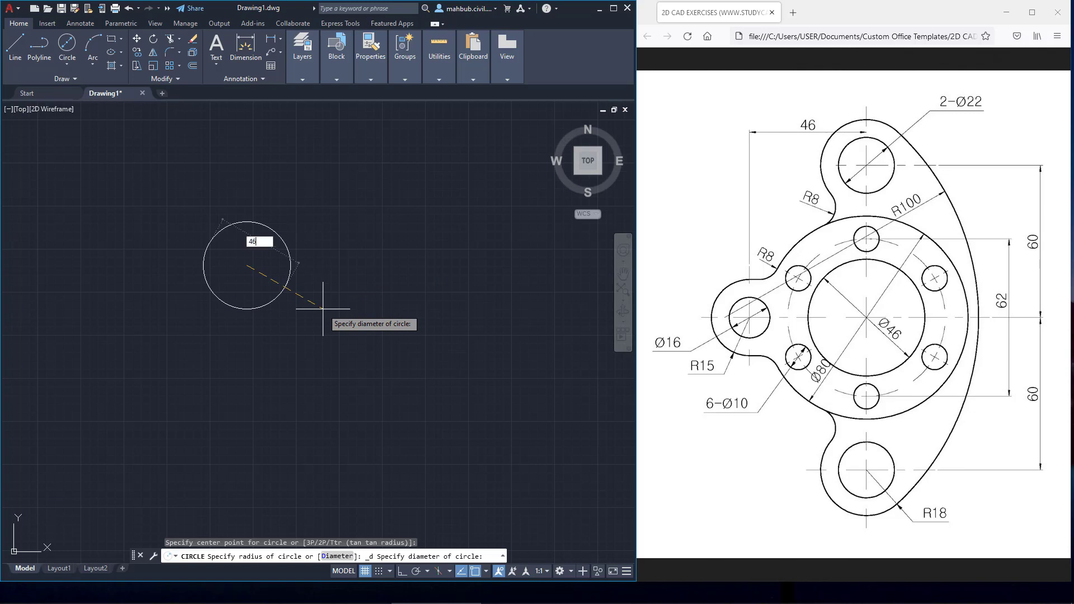
key("Return")
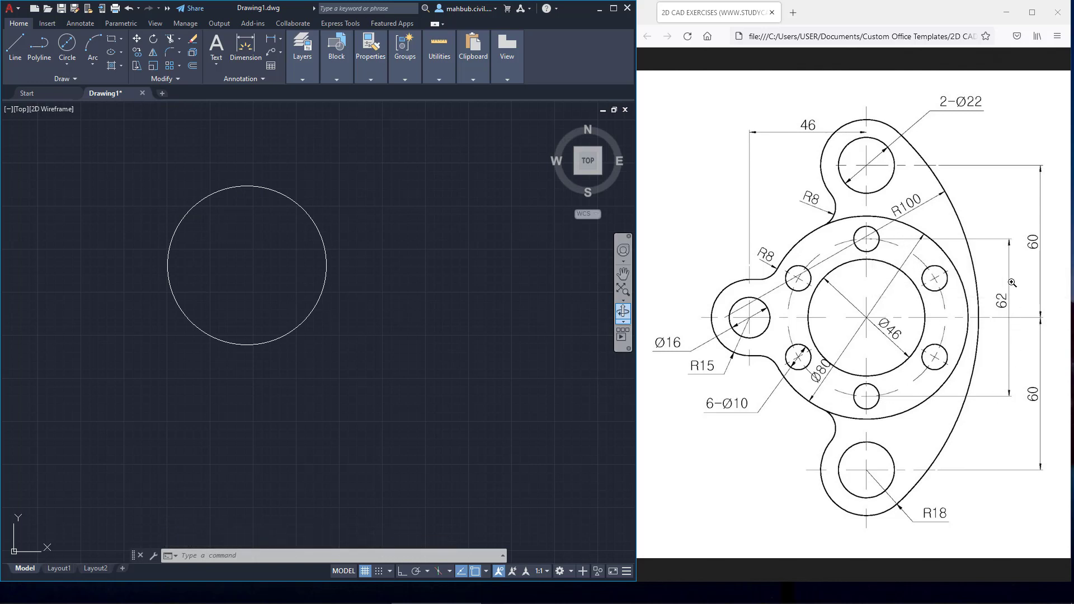
- Draw a circle of diameter 62 concentric with the central bore as the bolt circle
type("c")
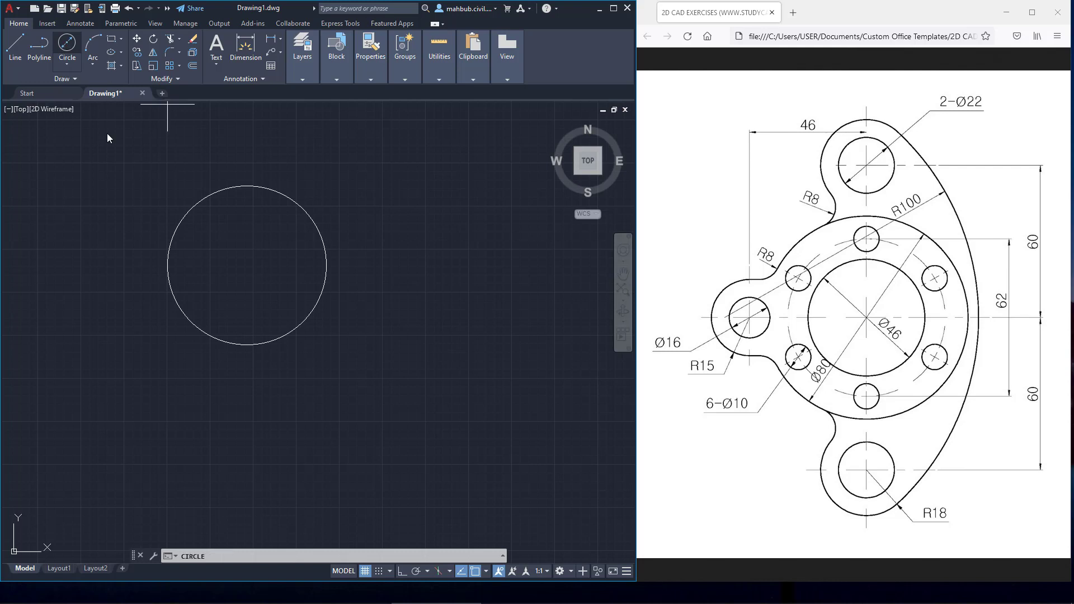
key("Return")
left_click(247, 266)
type("d")
key("Return")
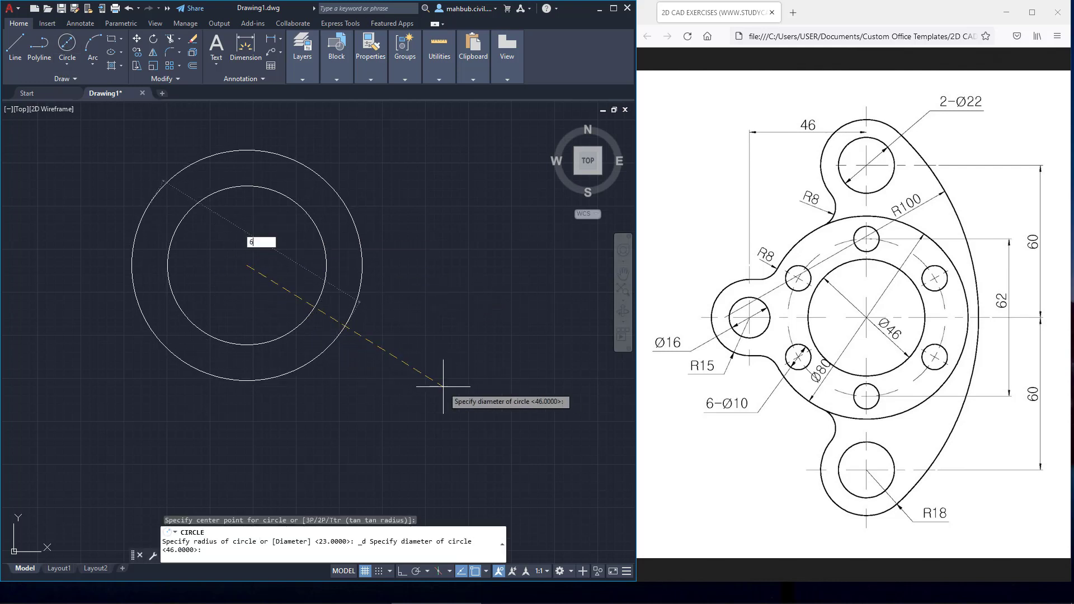
type("62")
key("Return")
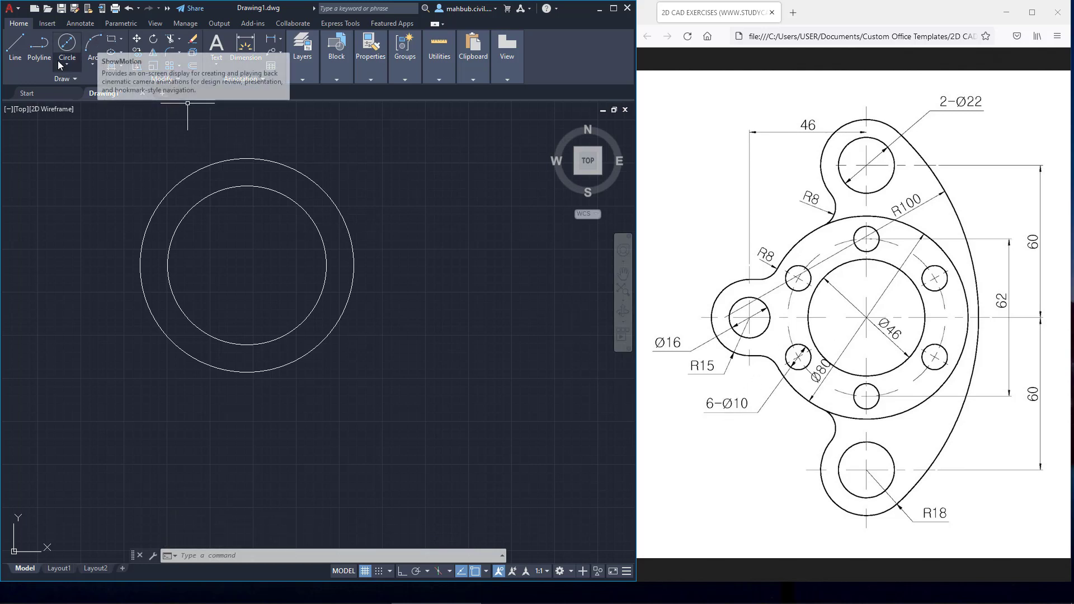
- Draw a bolt hole circle of diameter 10 centred on the top quadrant of the 62-diameter circle
left_click(65, 43)
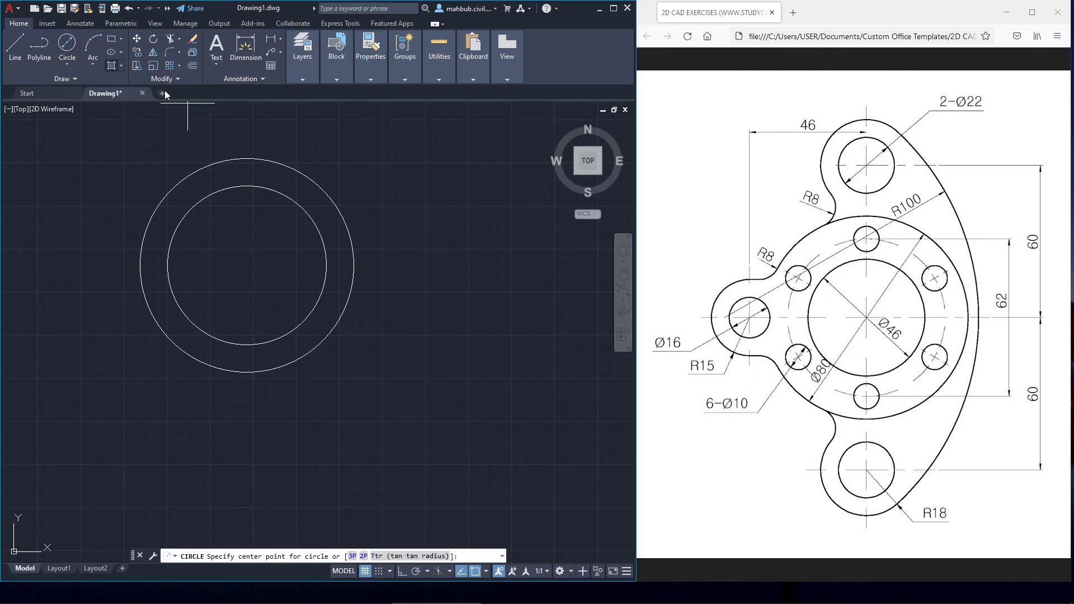
left_click(247, 159)
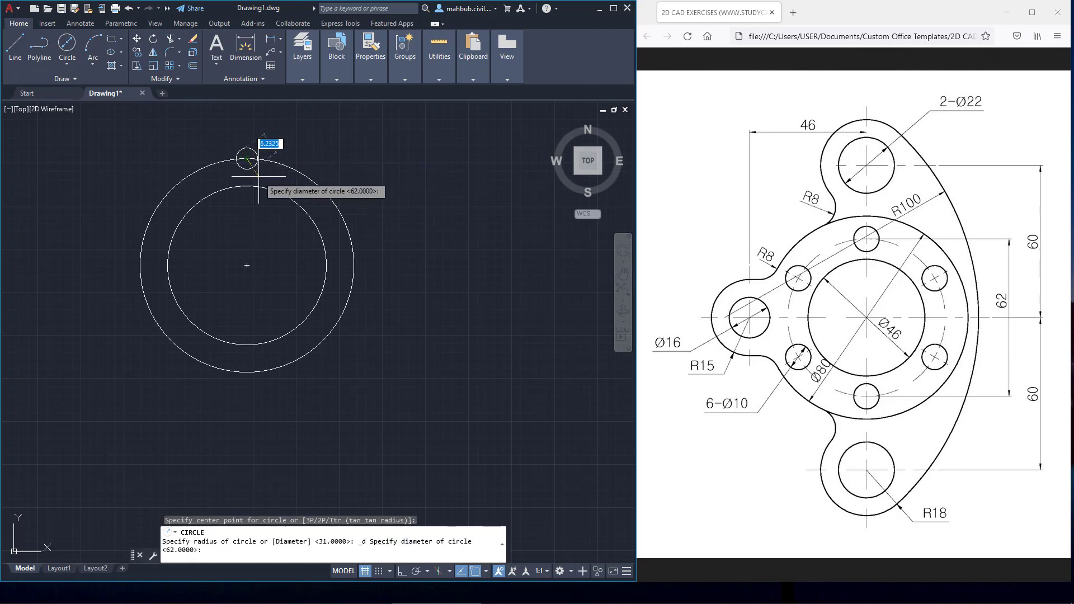
type("10")
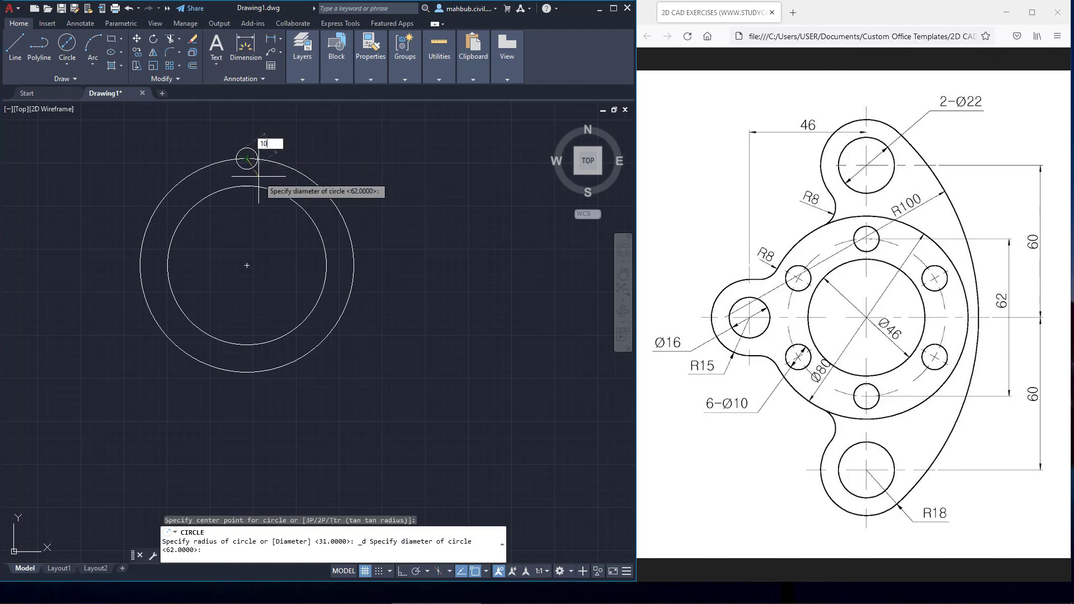
key("Return")
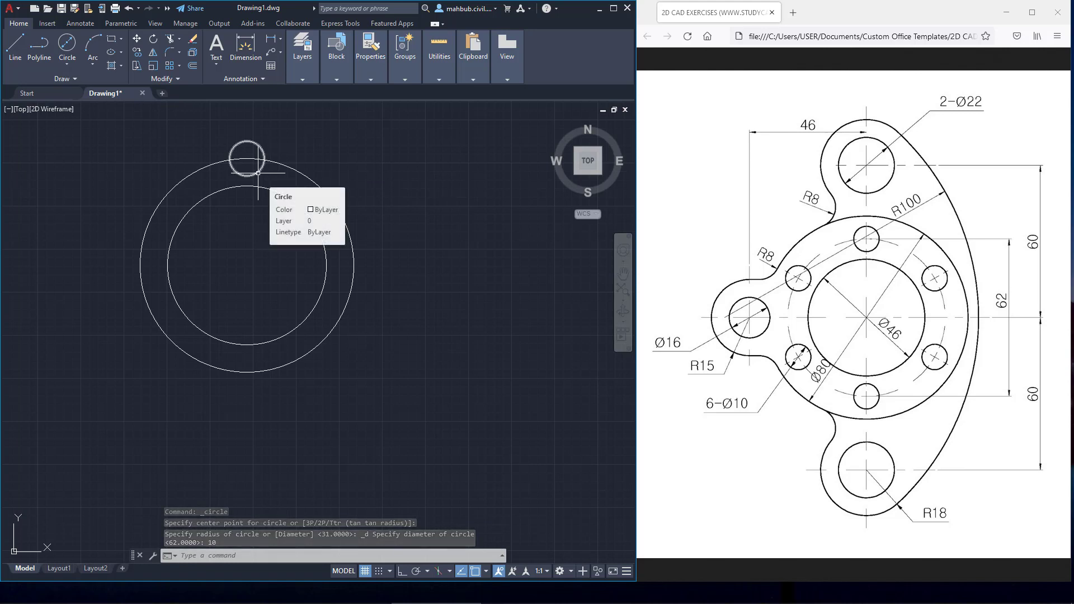
- Polar array the 10-diameter hole around the bore centre with 6 items over 360 degrees
left_click(256, 170)
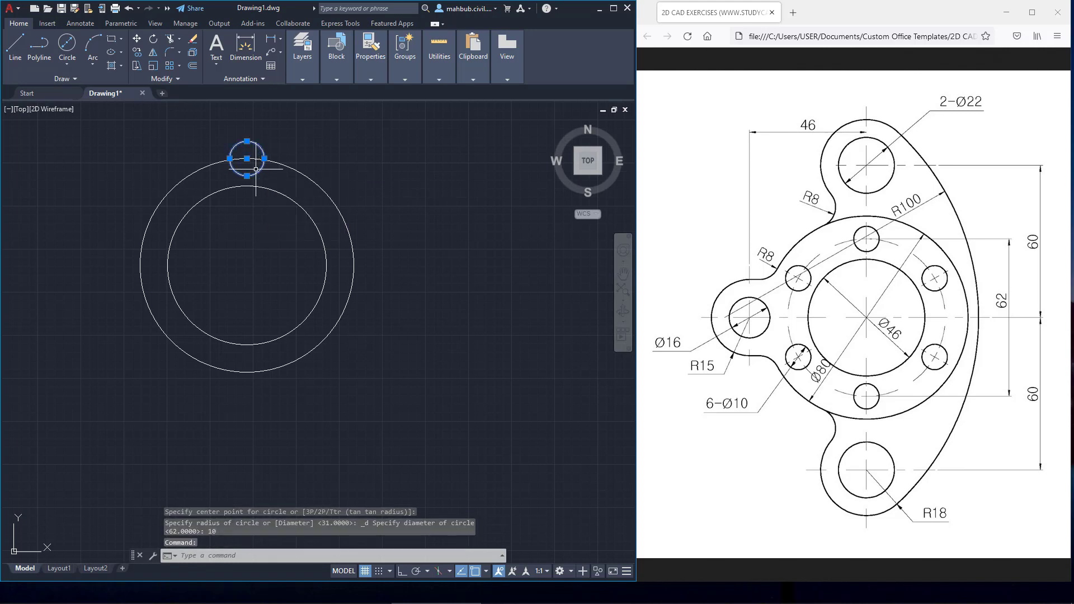
left_click(179, 66)
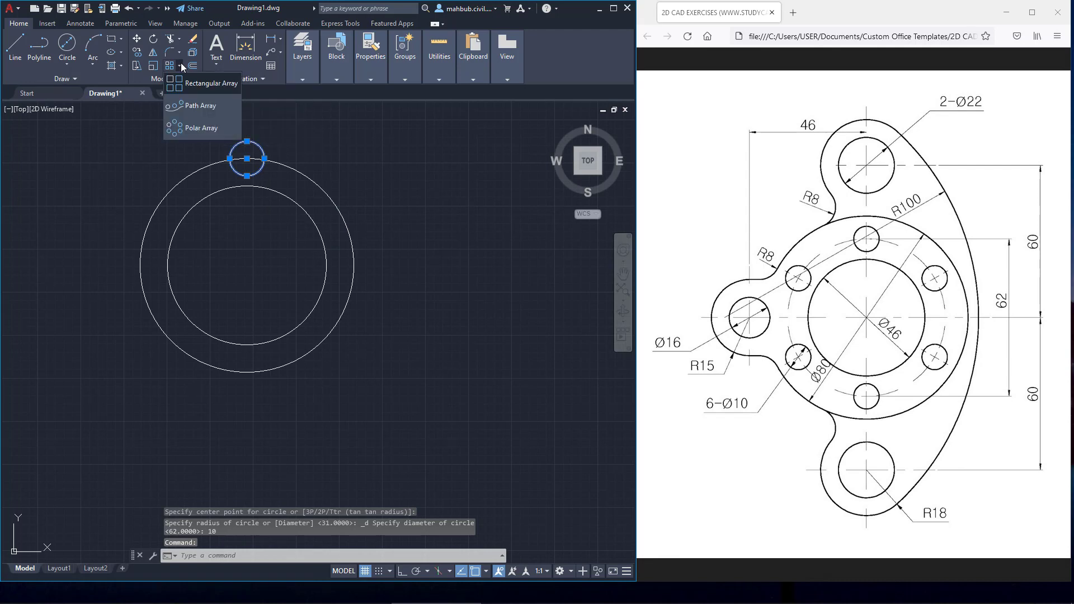
left_click(193, 130)
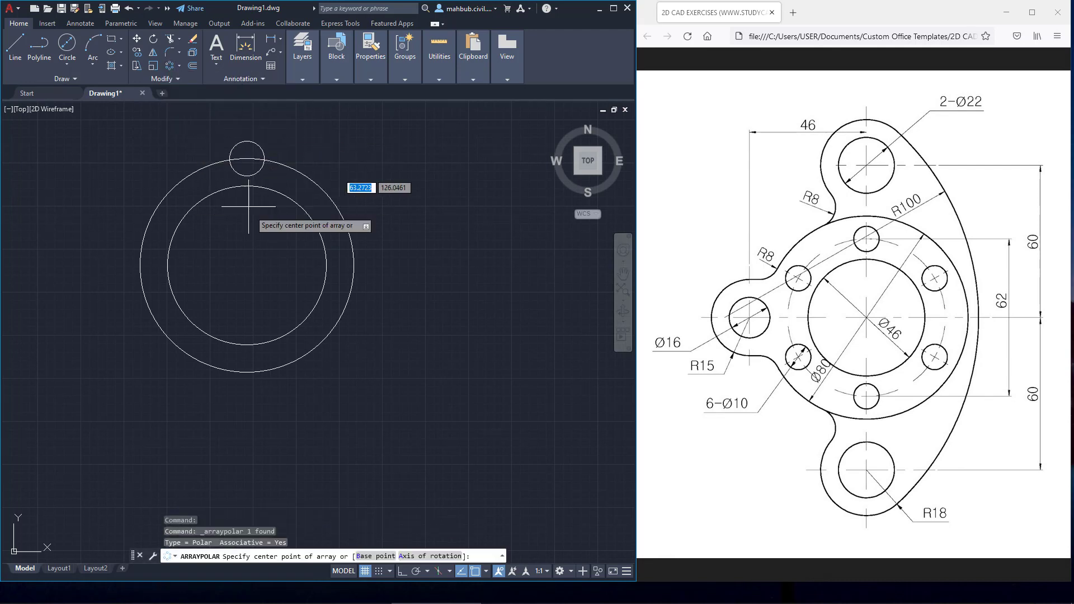
left_click(247, 265)
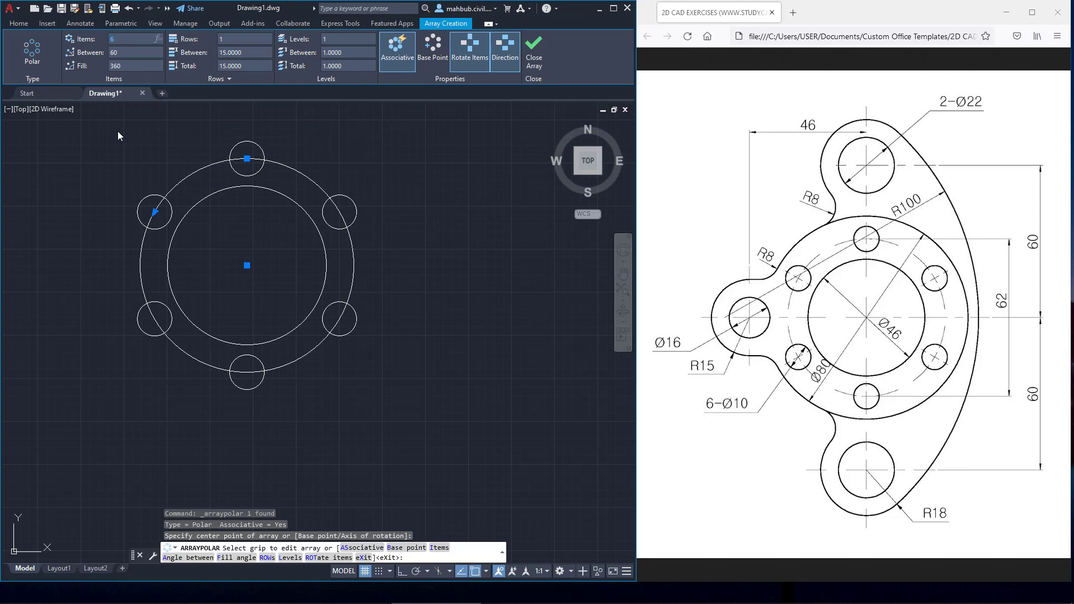
key("Escape")
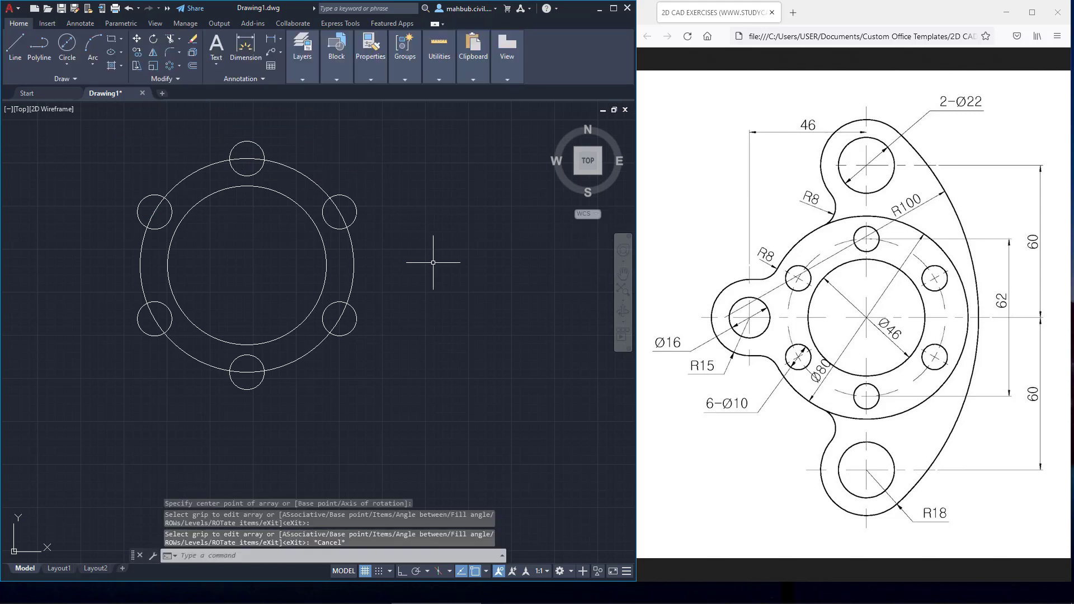
- Delete the 62-diameter bolt circle and draw a circle of diameter 80 concentric with the central bore
left_click(354, 265)
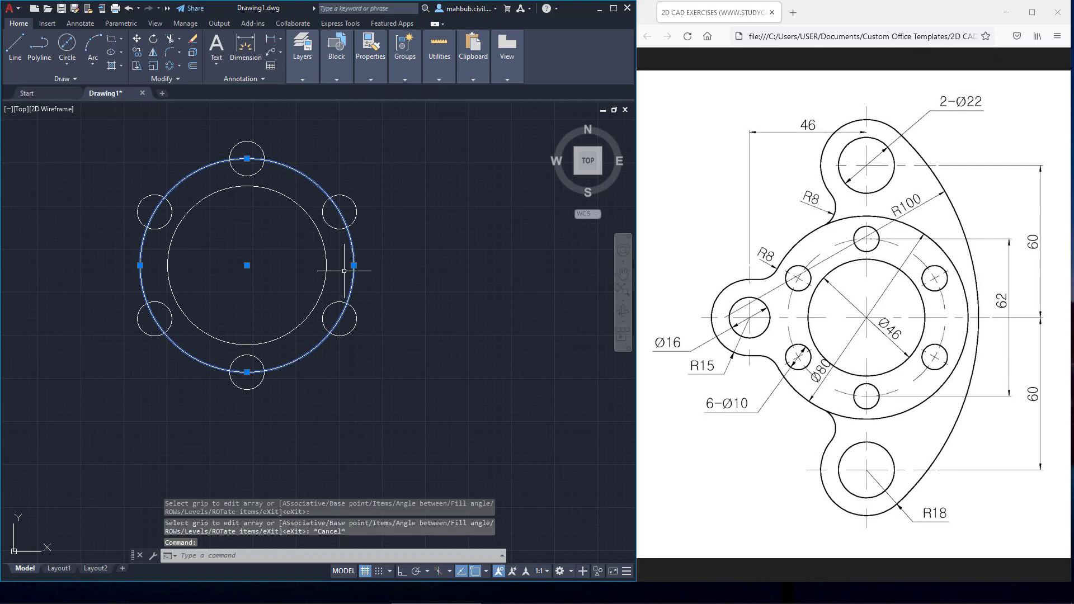
key("Escape")
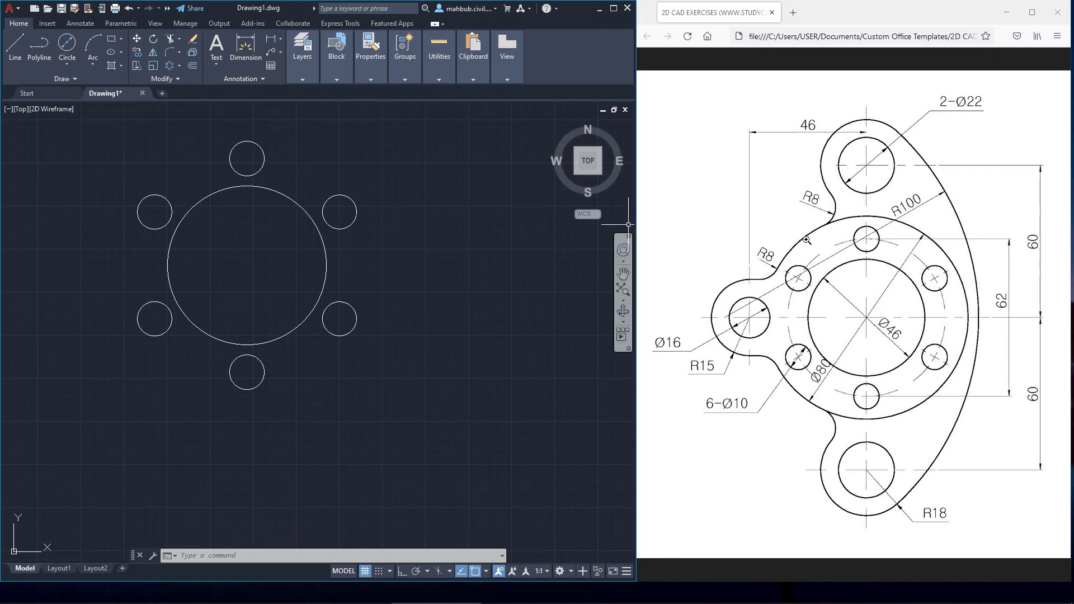
left_click(66, 58)
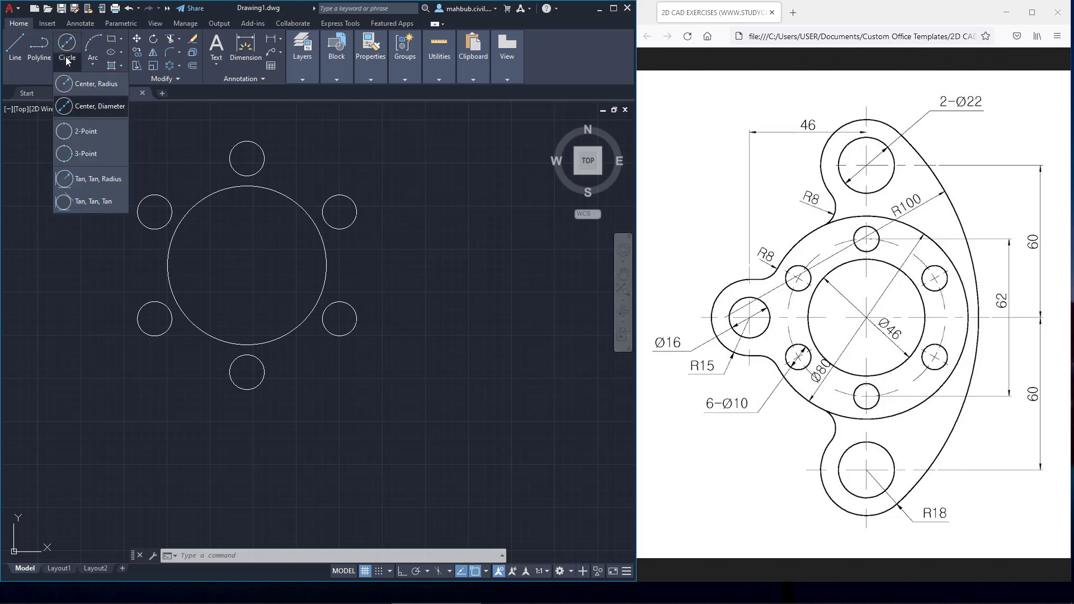
left_click(83, 107)
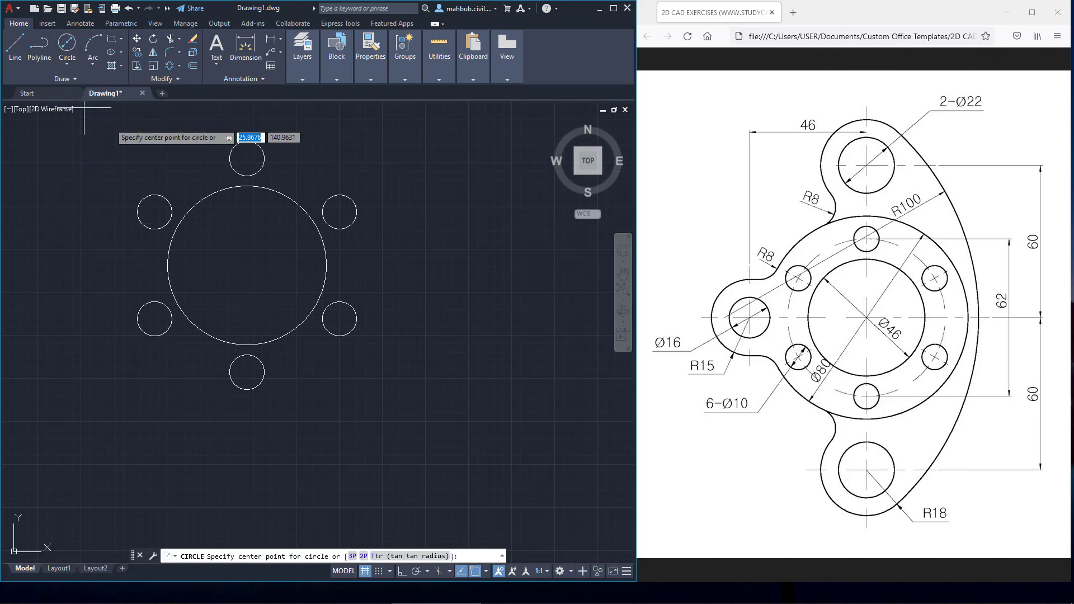
left_click(246, 266)
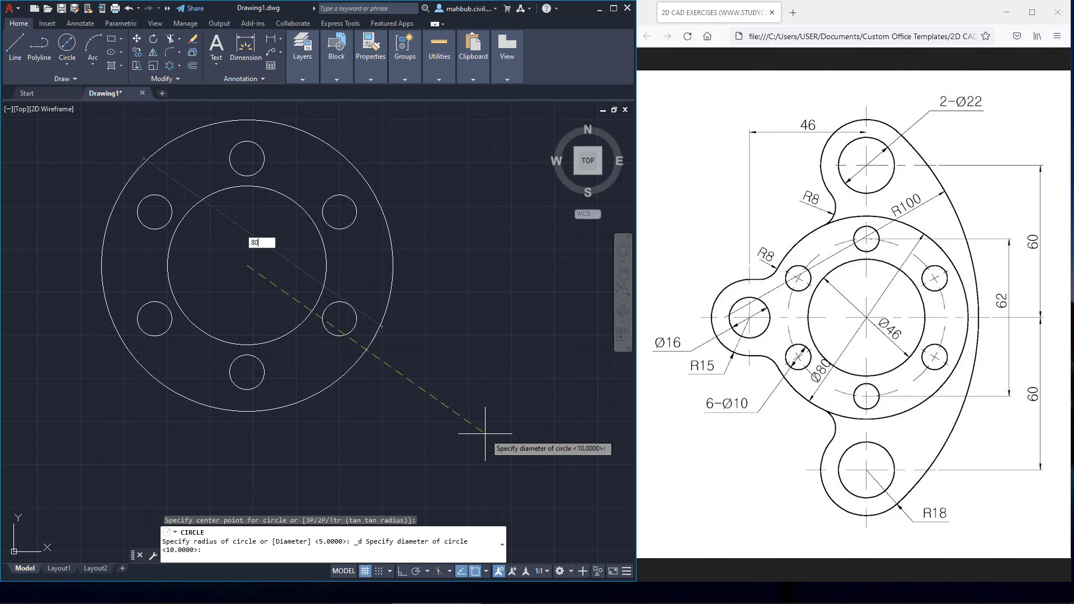
key("Return")
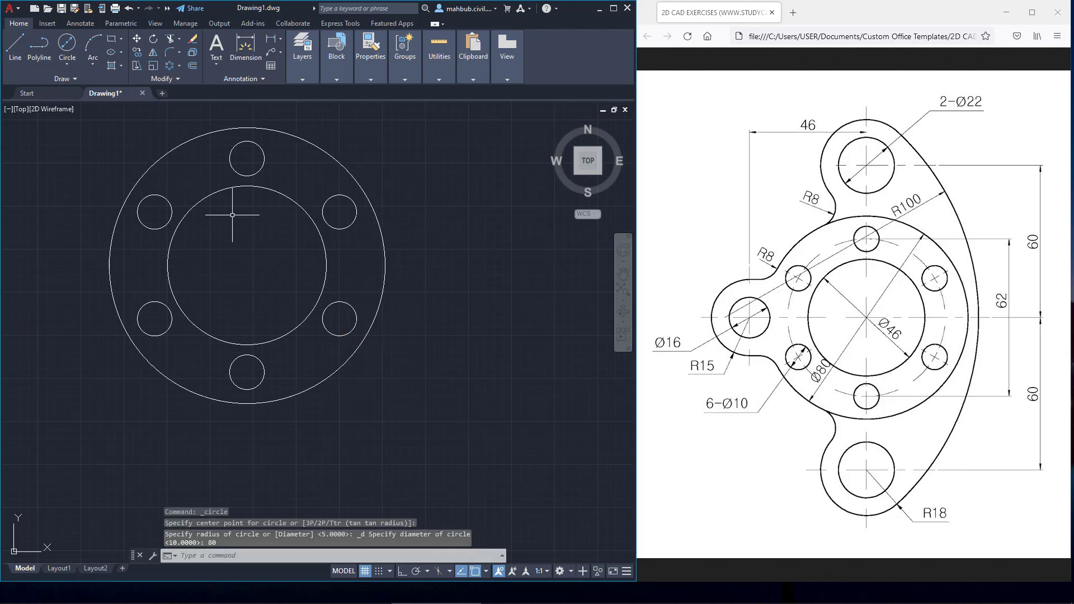
- Draw a circle of diameter 22 centred 60 units directly above the centre of the bore
scroll(234, 228, "down", 2)
mouse_move(233, 228)
middle_mouse_down()
mouse_move(280, 319)
mouse_move(300, 309)
middle_mouse_up()
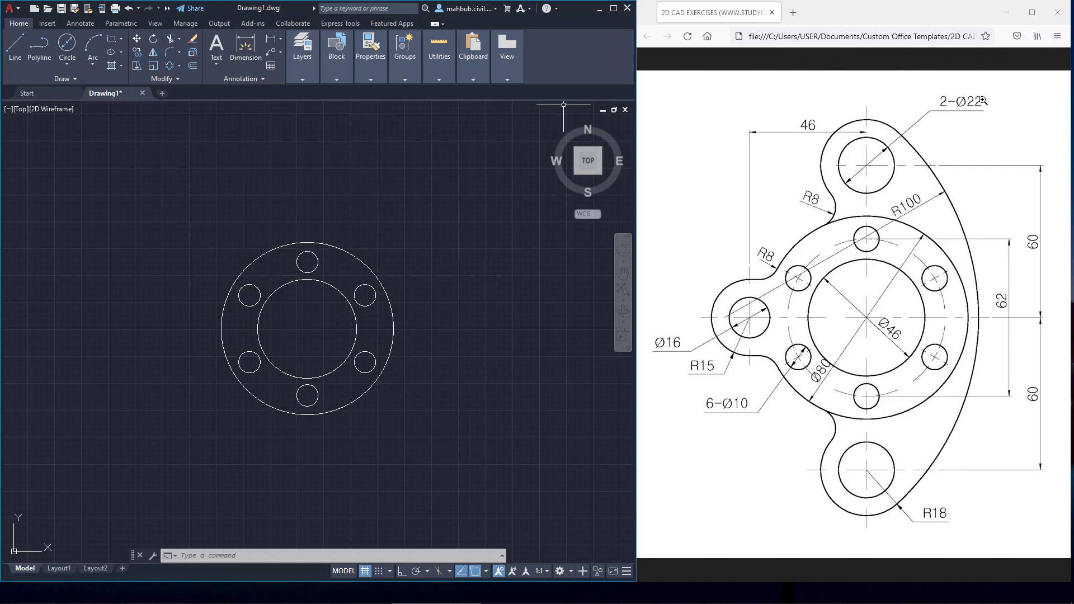
left_click(67, 43)
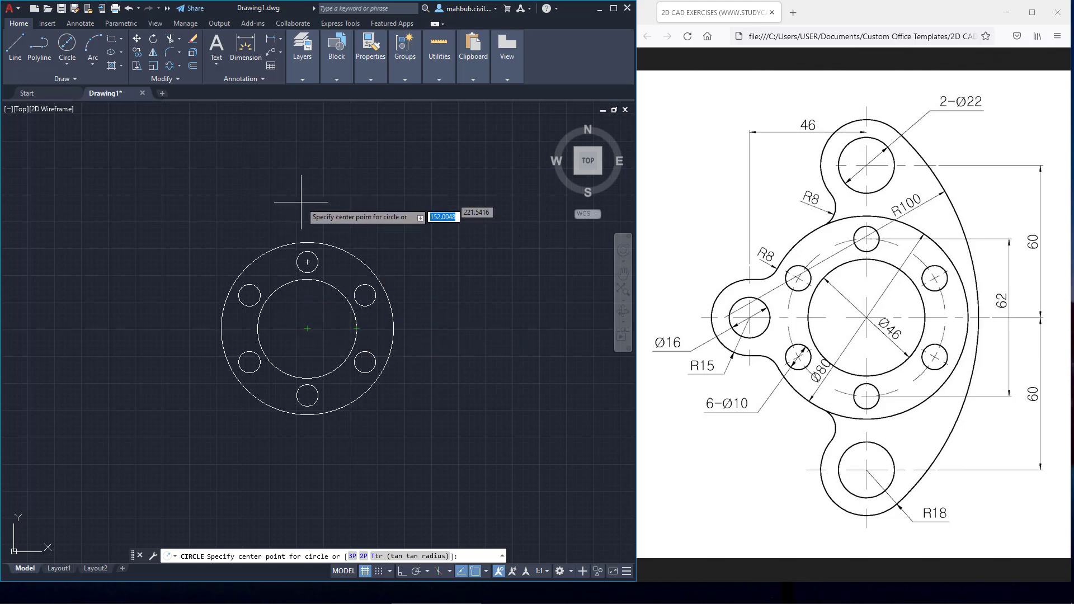
type("60")
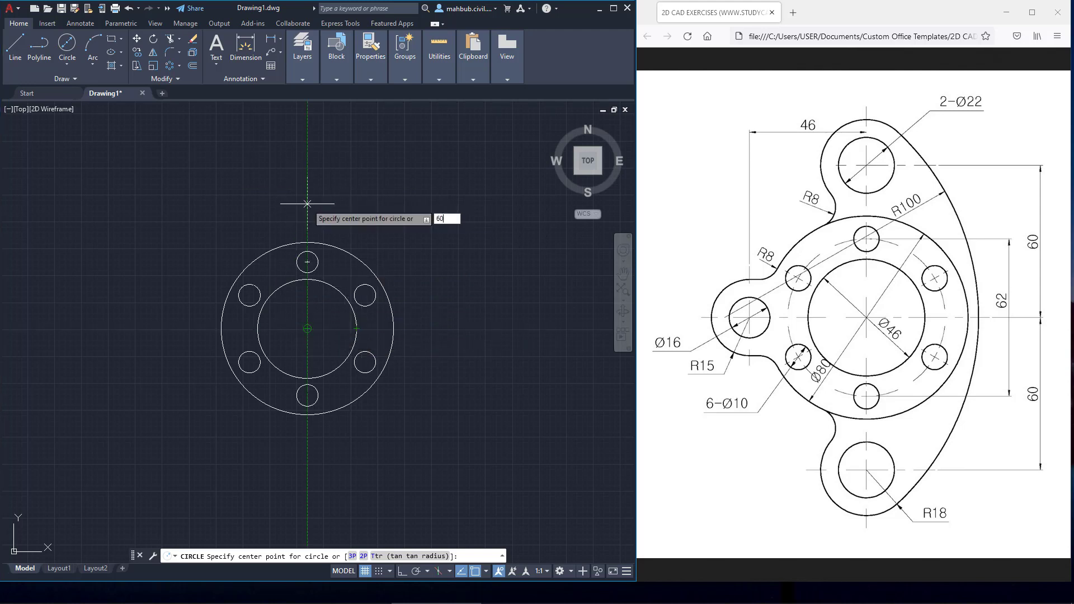
key("Return")
type("d")
key("Return")
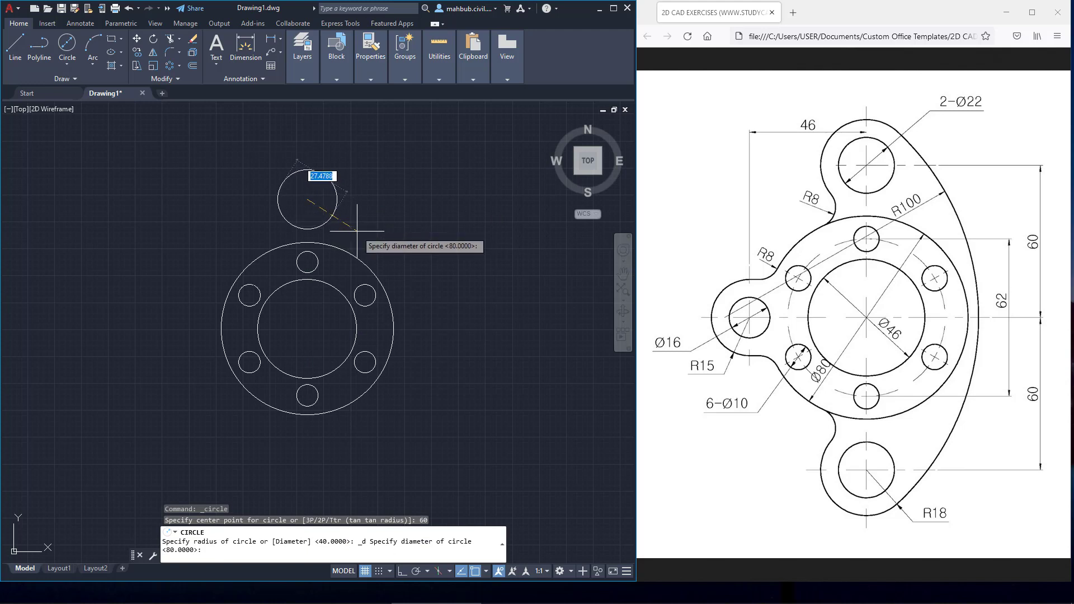
type("22")
key("Return")
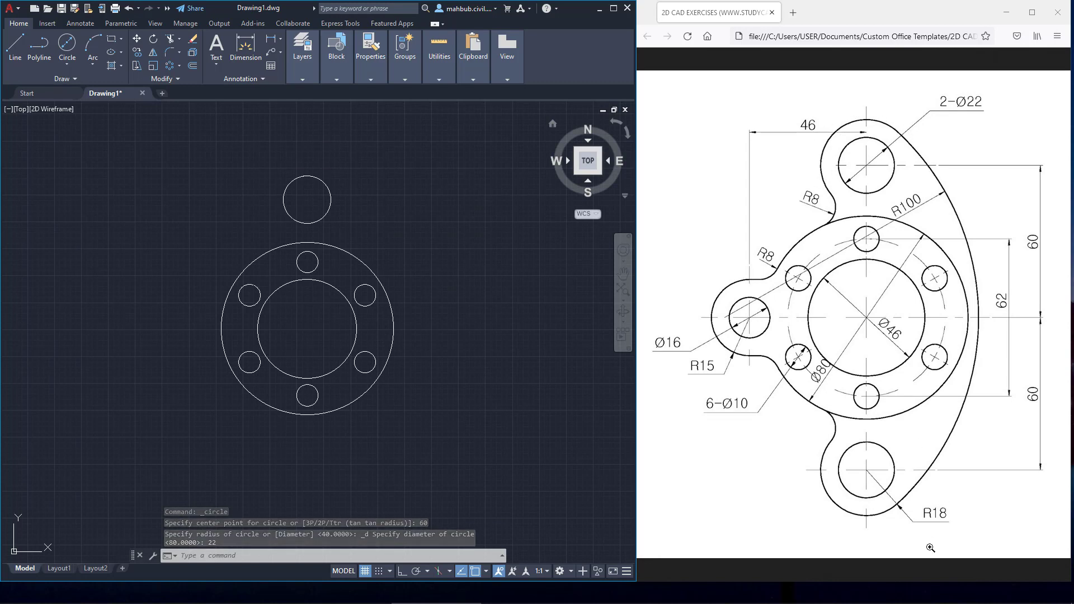
- Draw a circle of radius 18 concentric with the upper 22-diameter circle
left_click(62, 64)
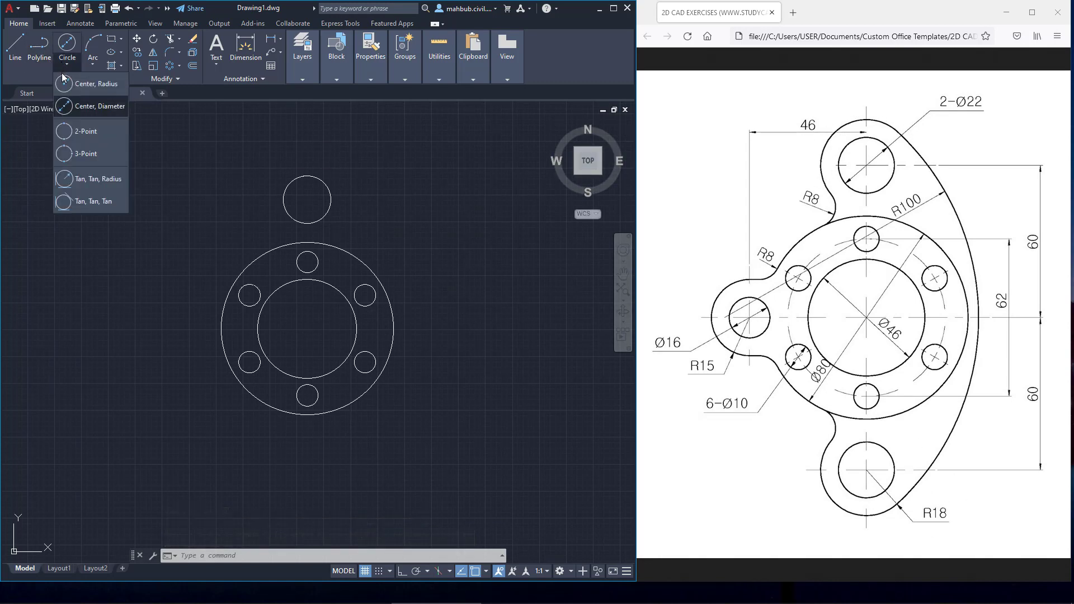
left_click(73, 90)
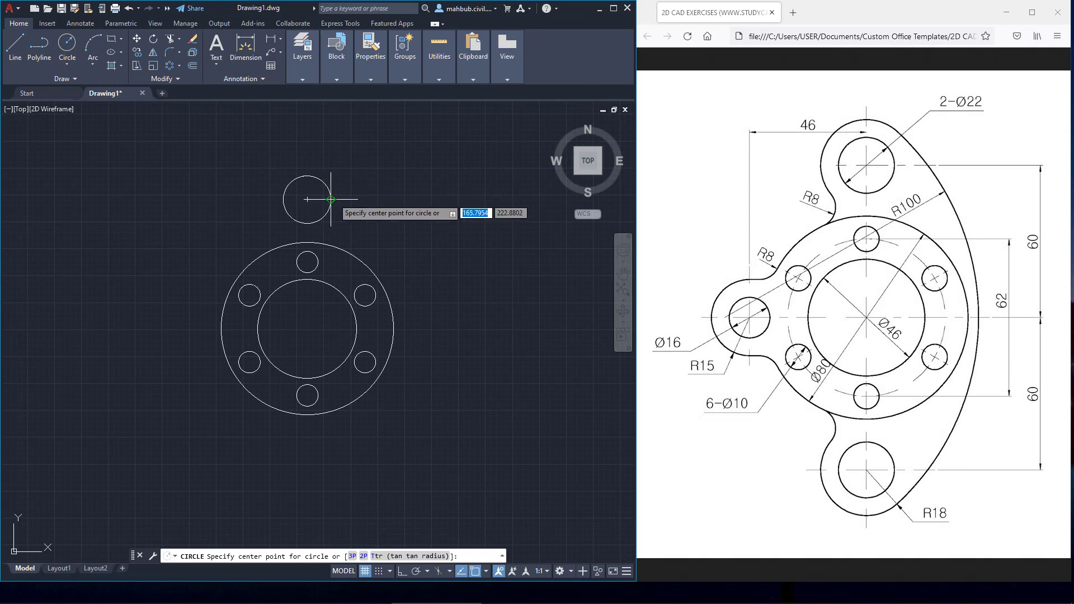
left_click(307, 199)
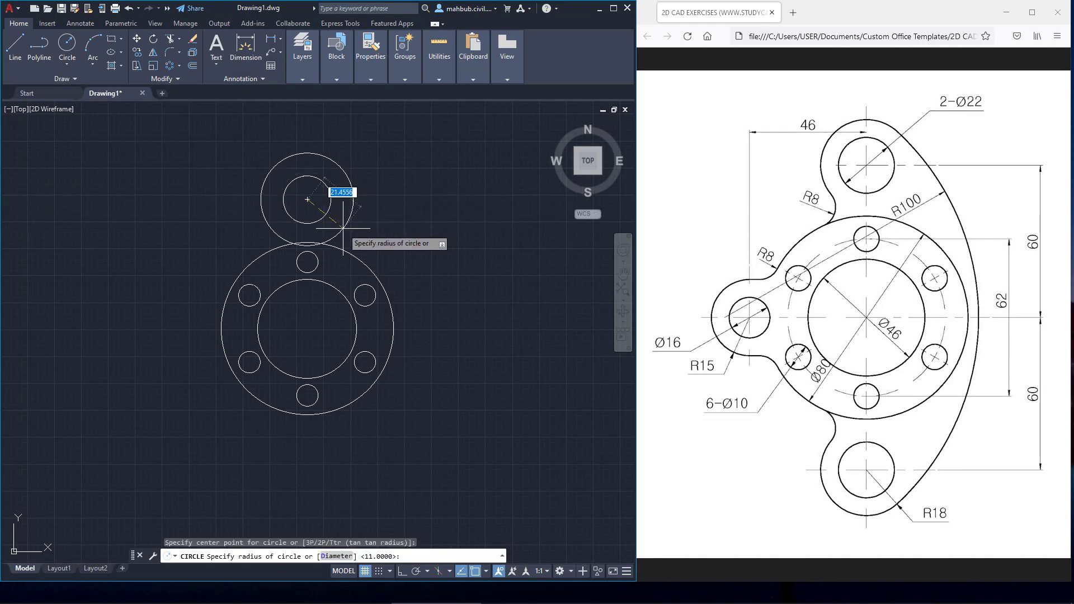
type("18")
key("Return")
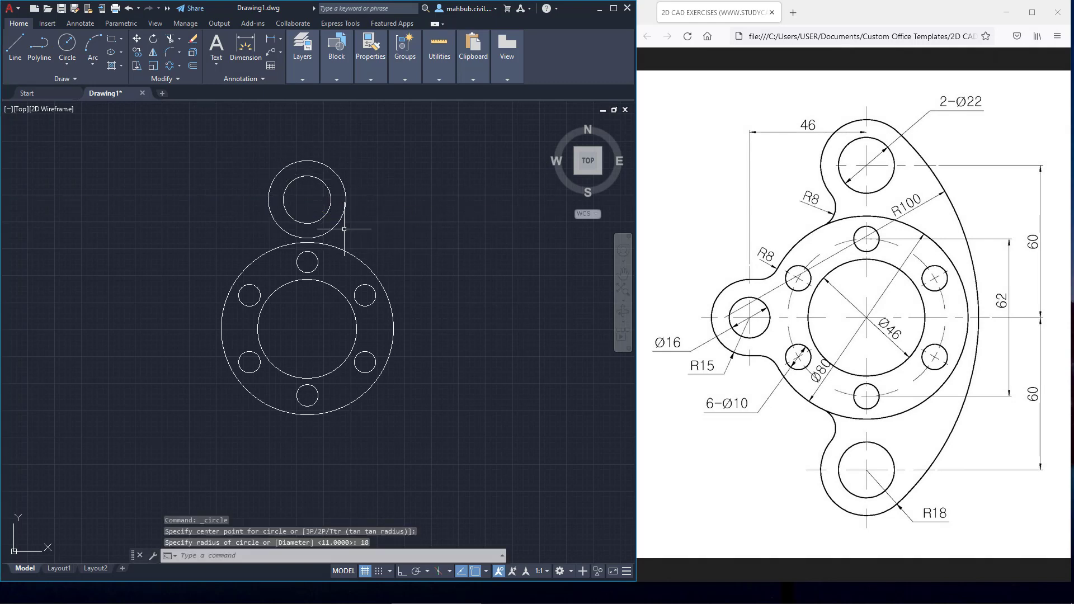
- Copy the upper 22-diameter circle and its concentric R18 circle 120 units straight down from their shared centre
left_click(323, 193)
left_click(383, 192)
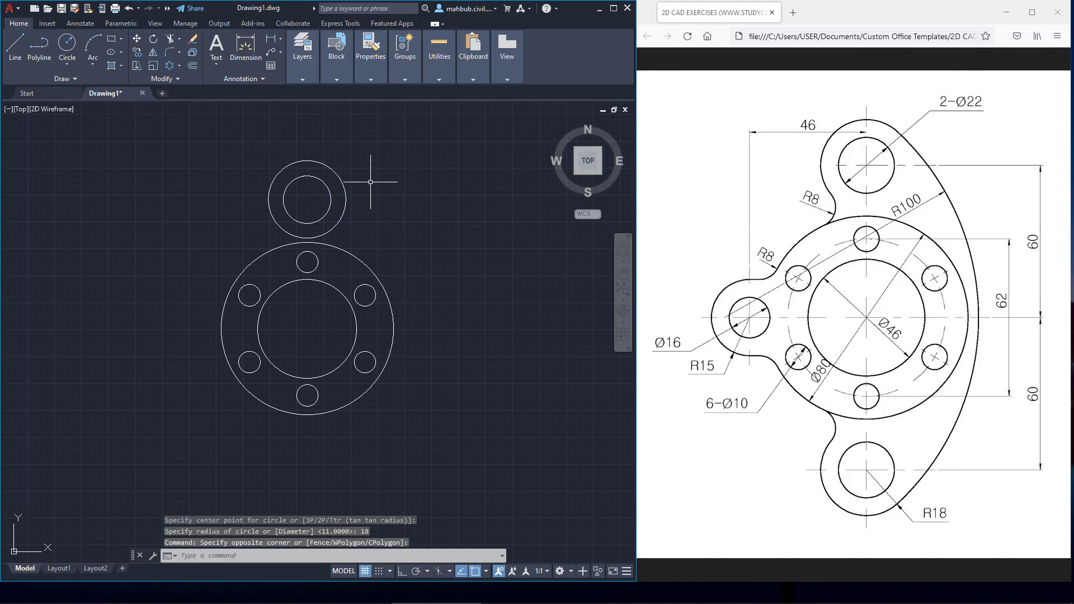
left_click(378, 172)
left_click(286, 211)
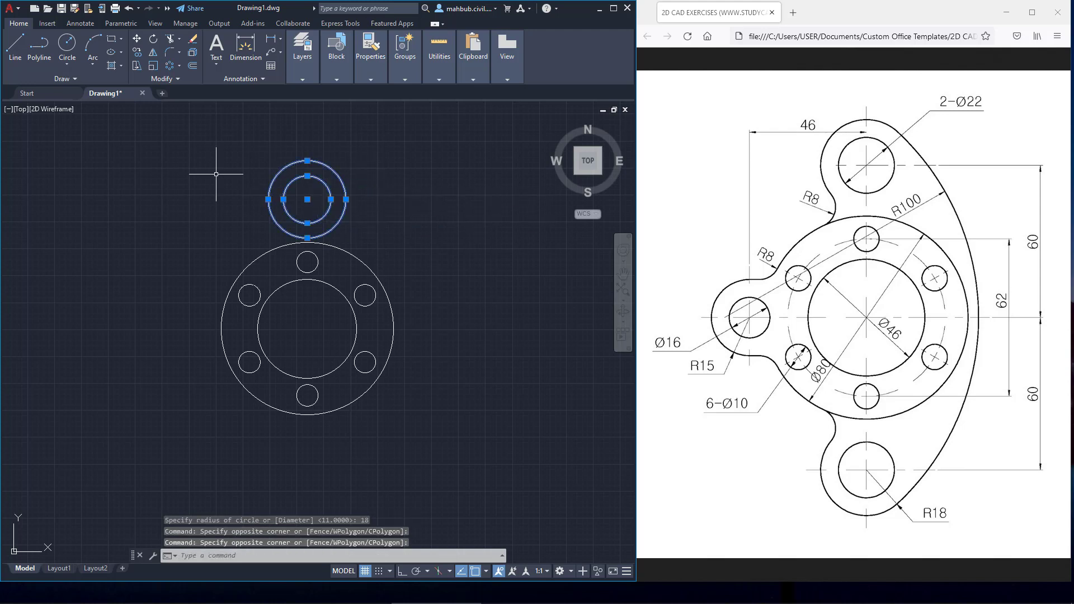
left_click(137, 48)
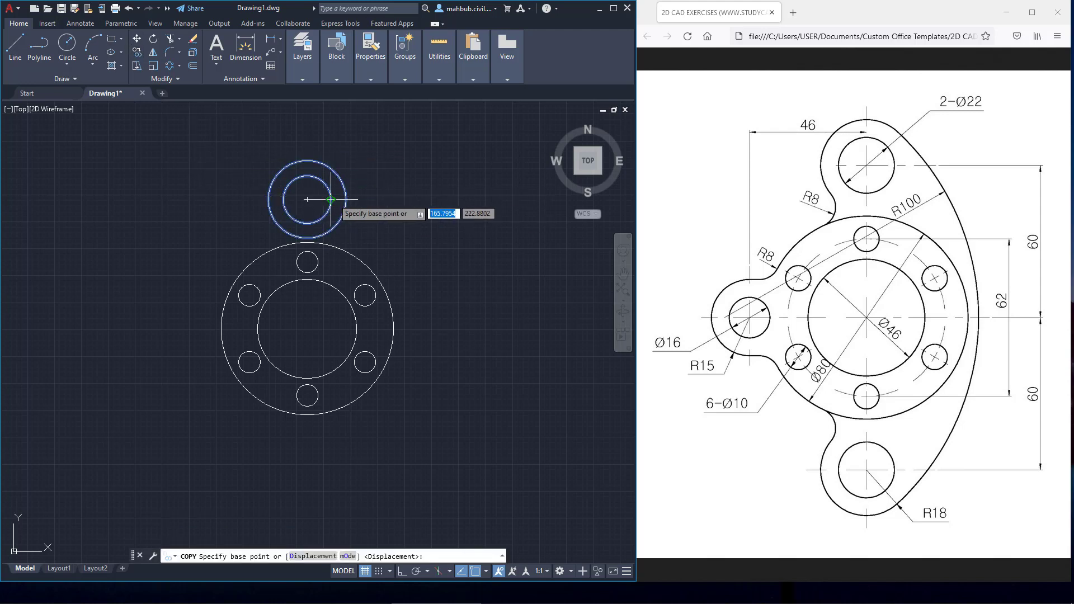
left_click(307, 199)
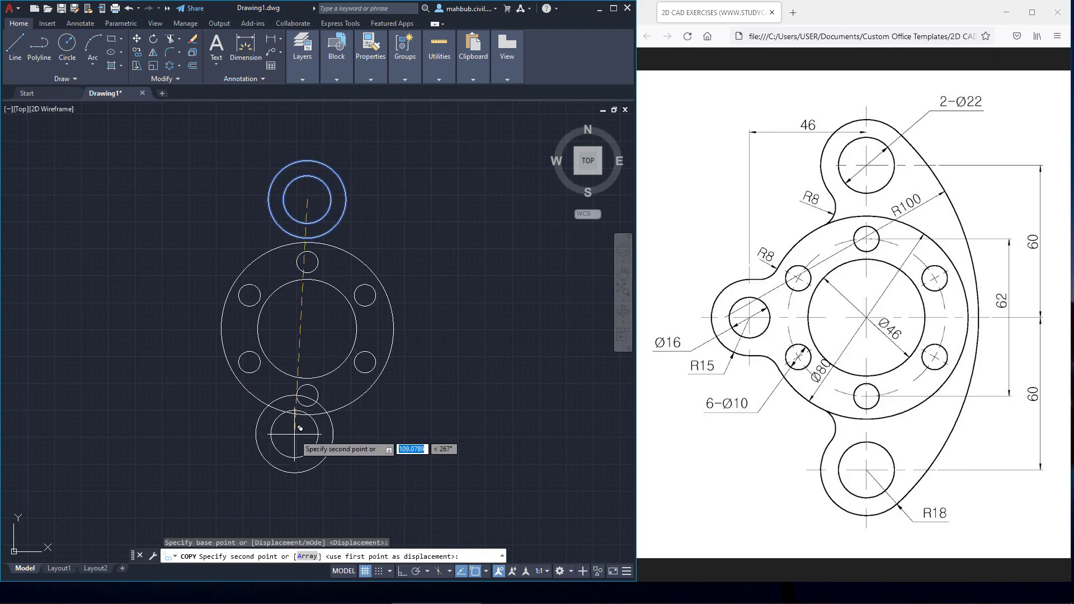
key("F8")
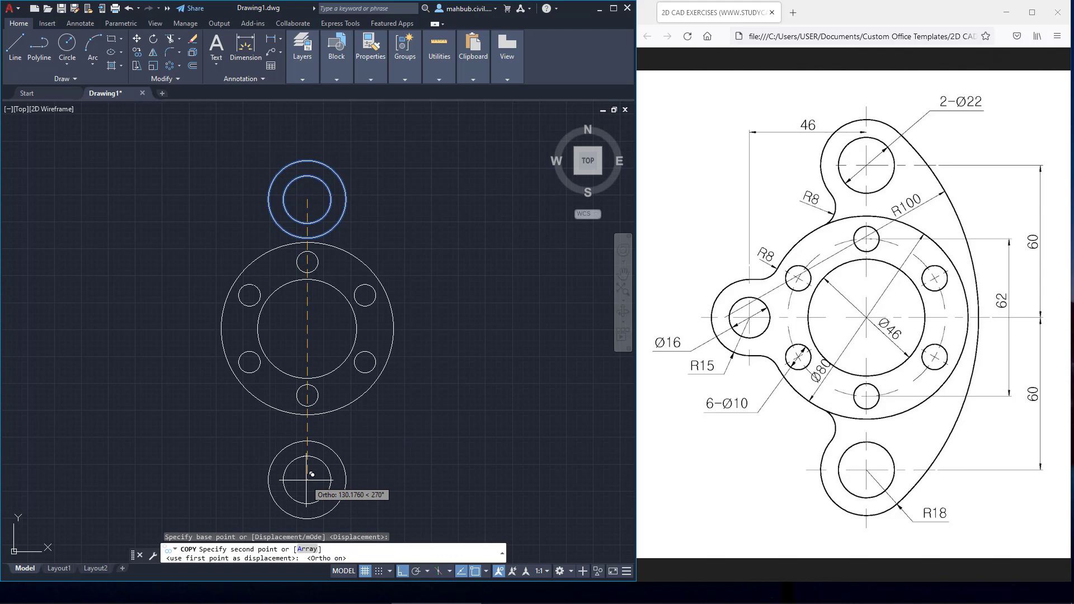
type("12")
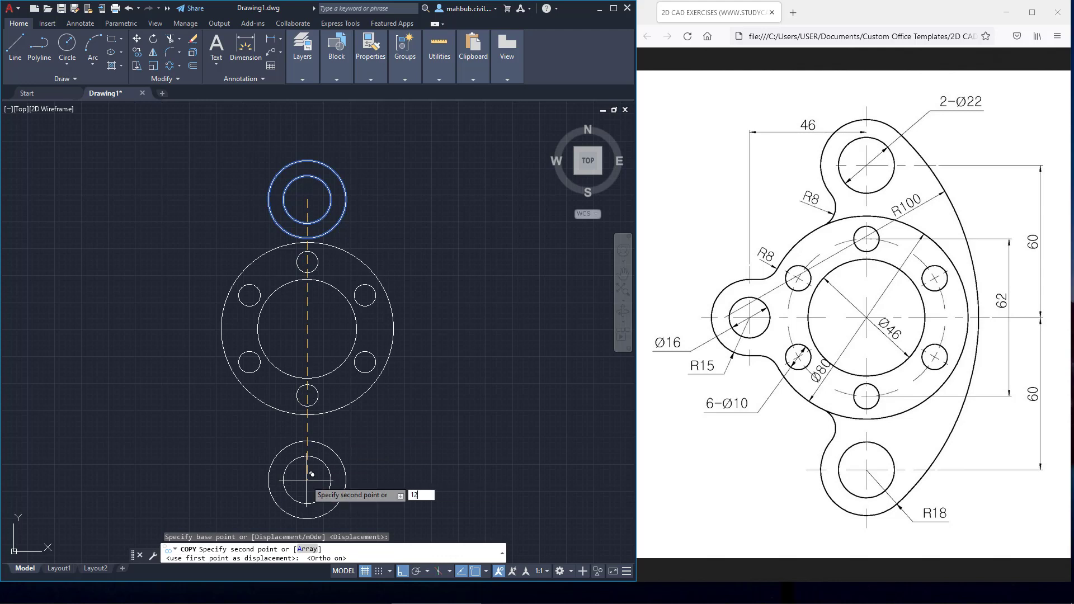
type("0")
key("Return")
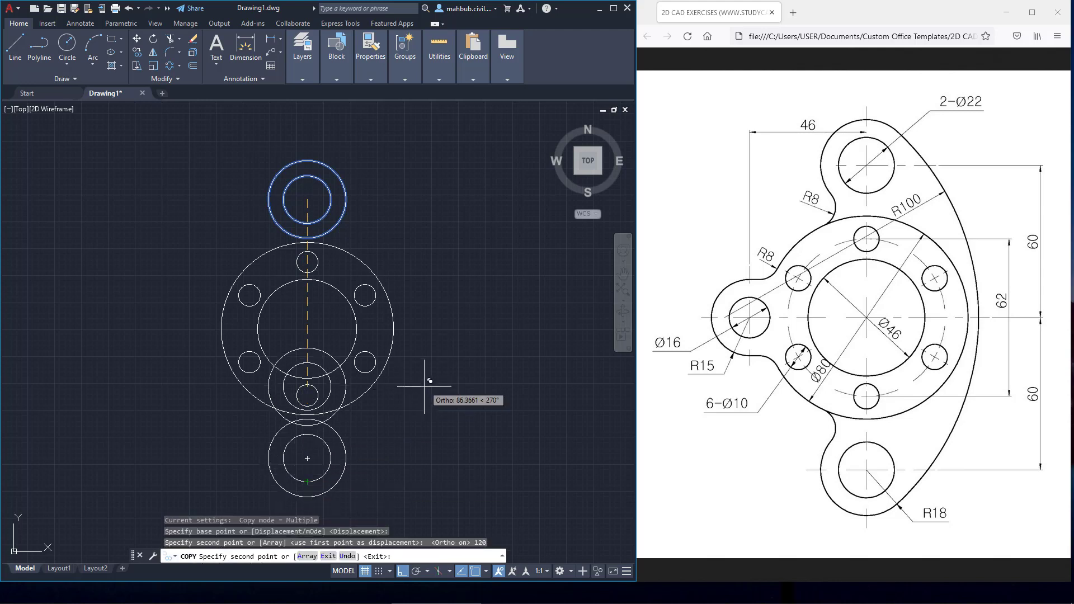
right_click(414, 421)
left_click(442, 428)
- Draw a circle of diameter 16 centred 46 units directly left of the centre of the bore
scroll(414, 366, "down", 2)
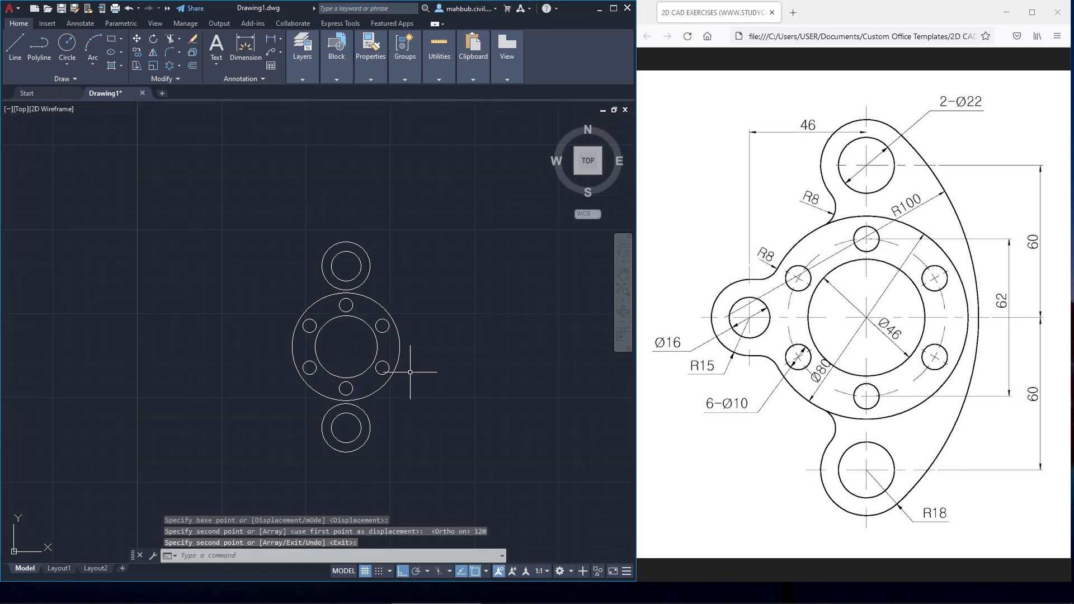
scroll(420, 368, "up", 2)
mouse_move(419, 370)
middle_mouse_down()
mouse_move(418, 405)
mouse_move(418, 349)
middle_mouse_up()
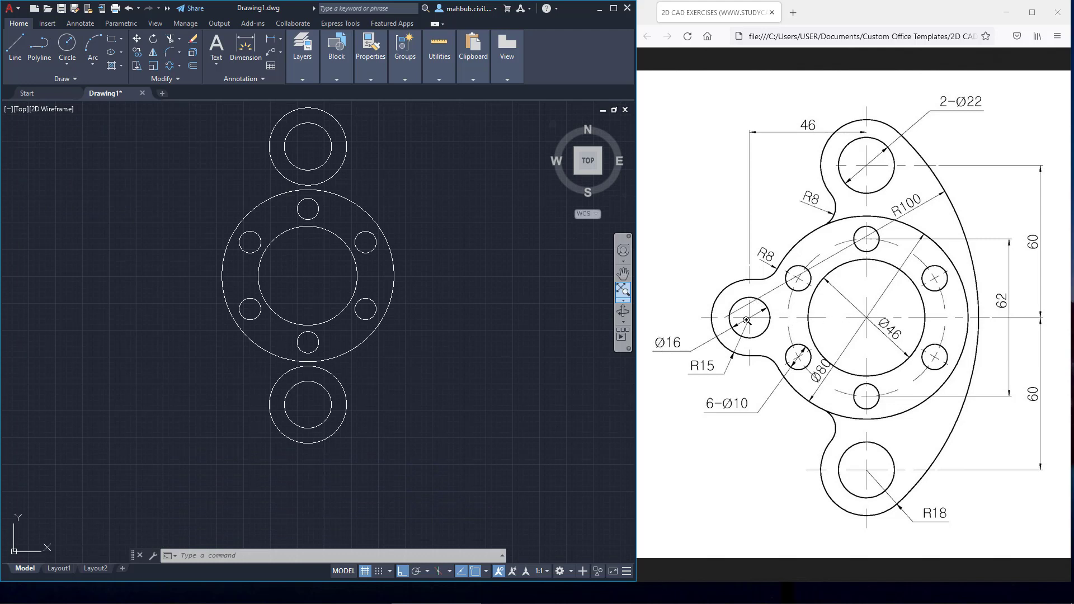
left_click(65, 55)
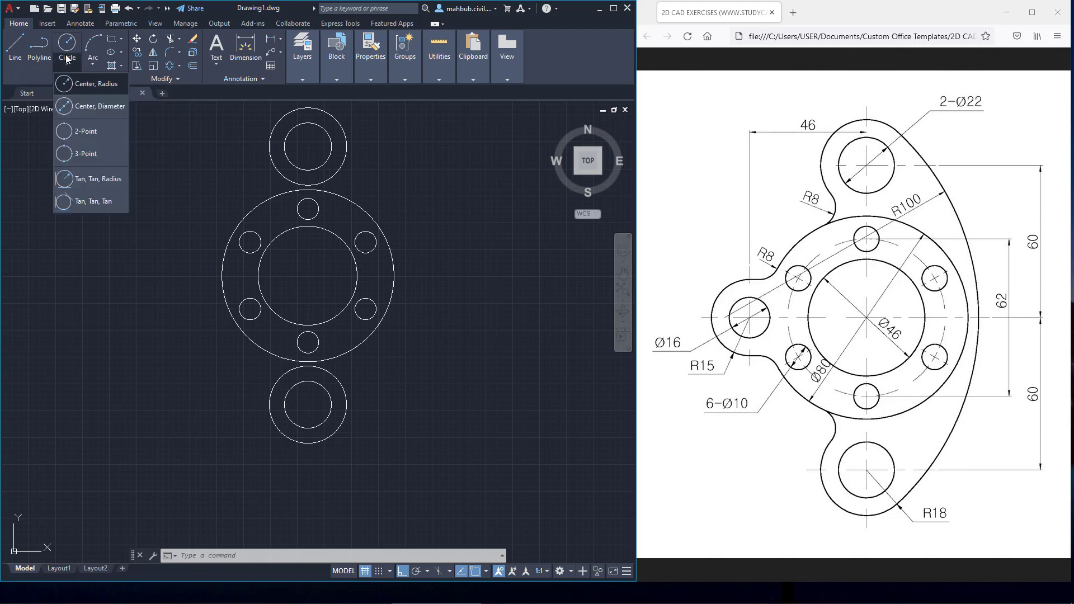
left_click(84, 107)
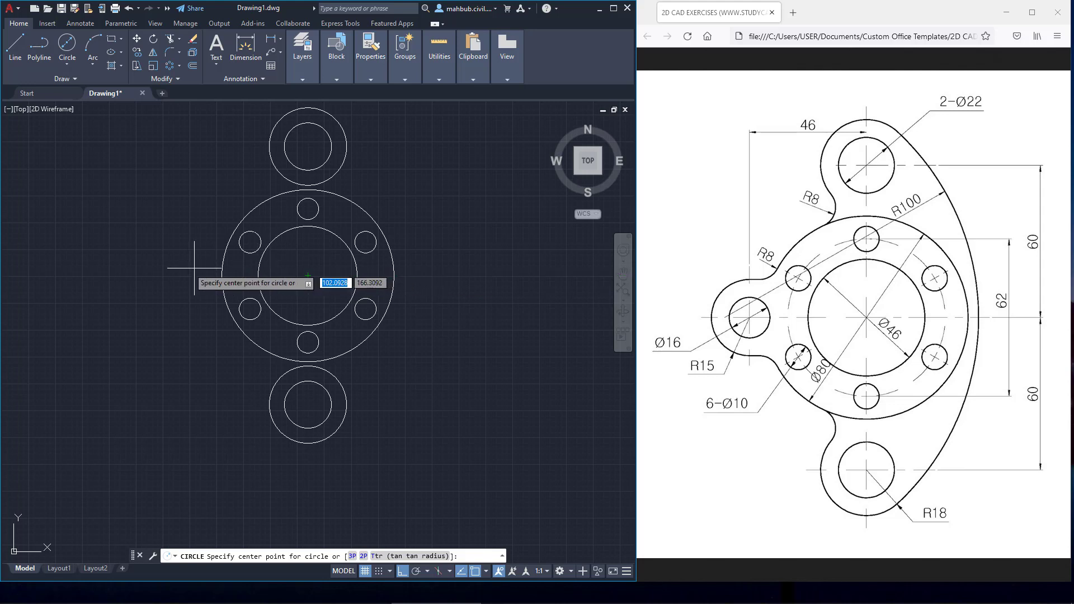
type("4")
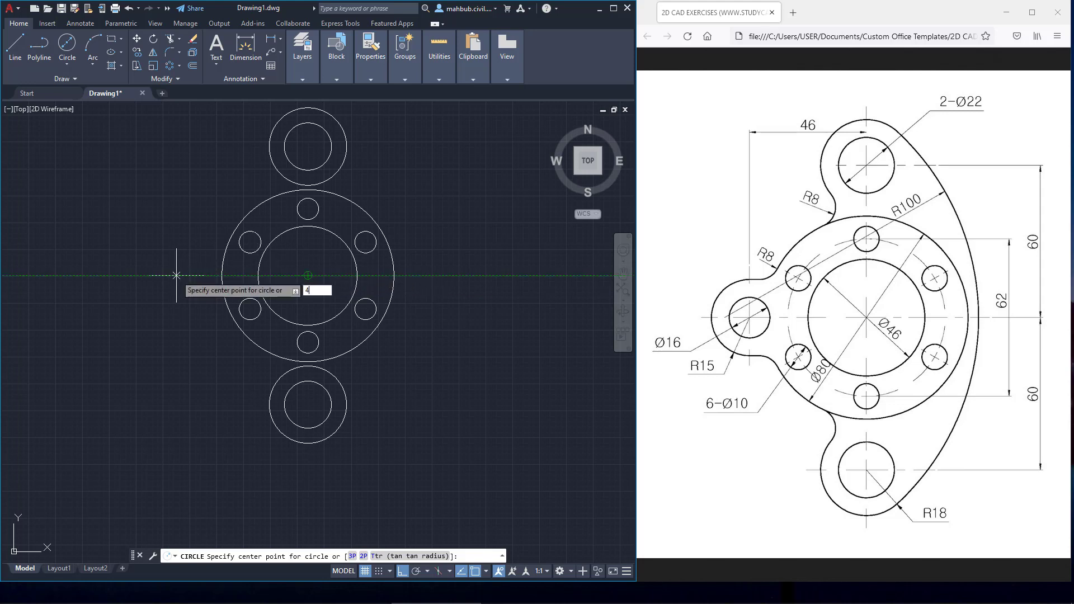
type("6")
key("Return")
type("d")
key("Return")
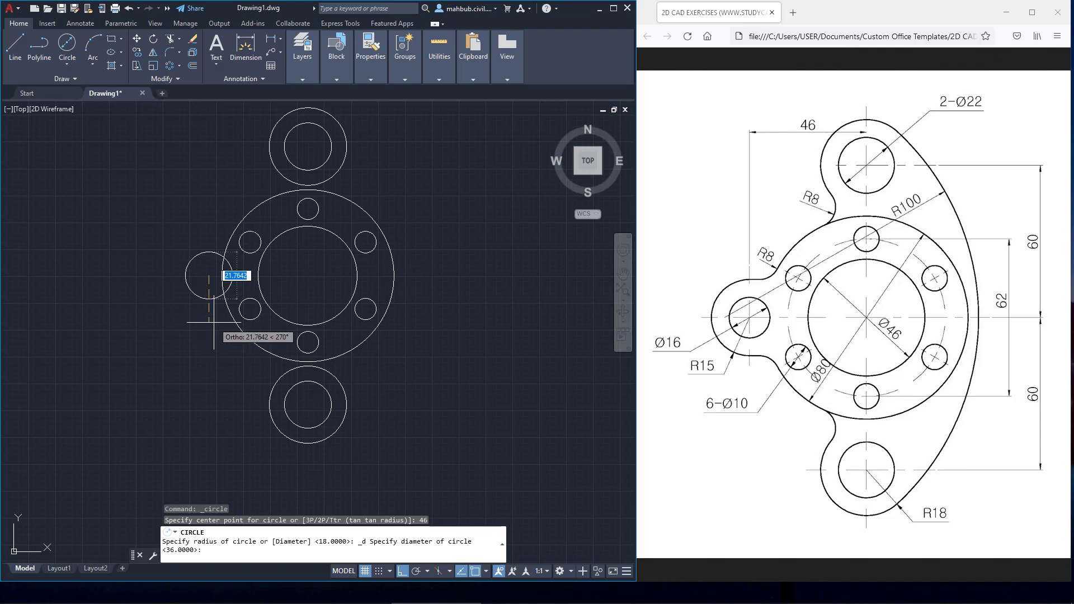
type("16")
key("Return")
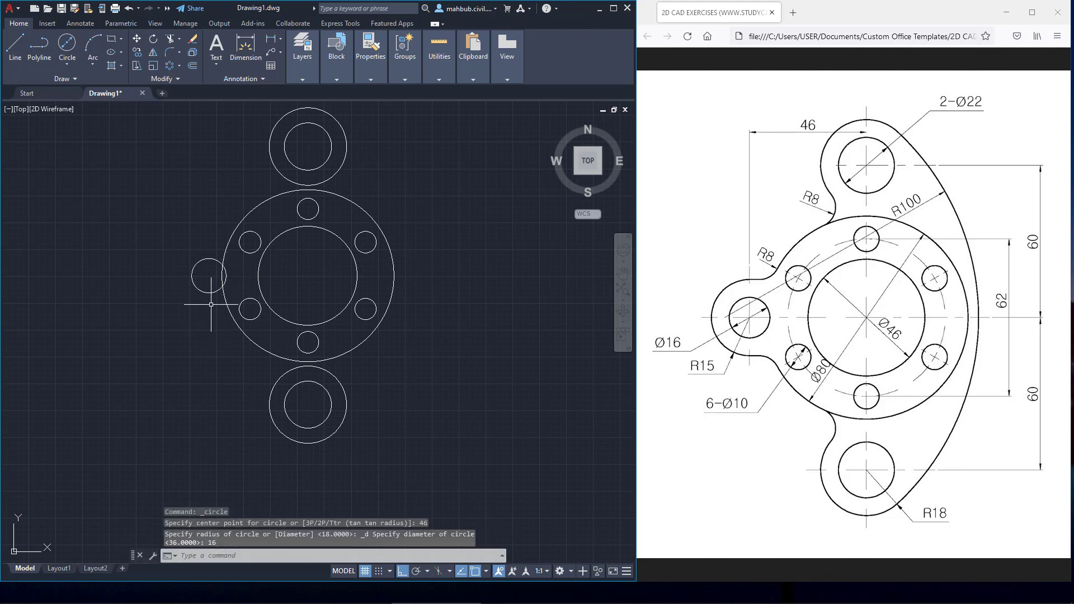
- Draw a circle of radius 15 concentric with the 16-diameter circle left of the bore
scroll(209, 301, "up", 2)
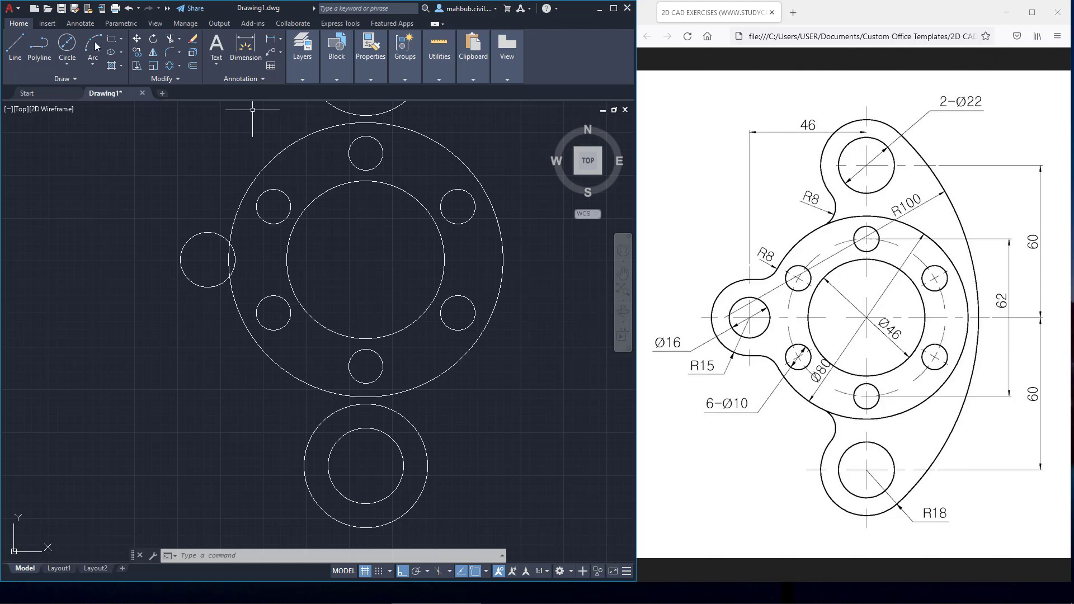
left_click(67, 65)
left_click(84, 98)
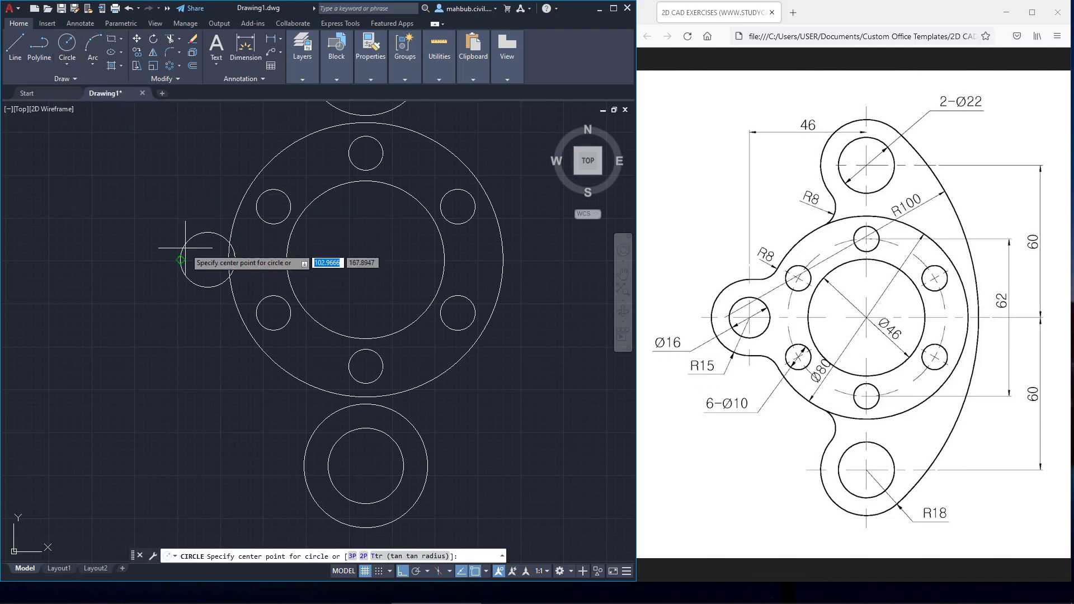
left_click(208, 260)
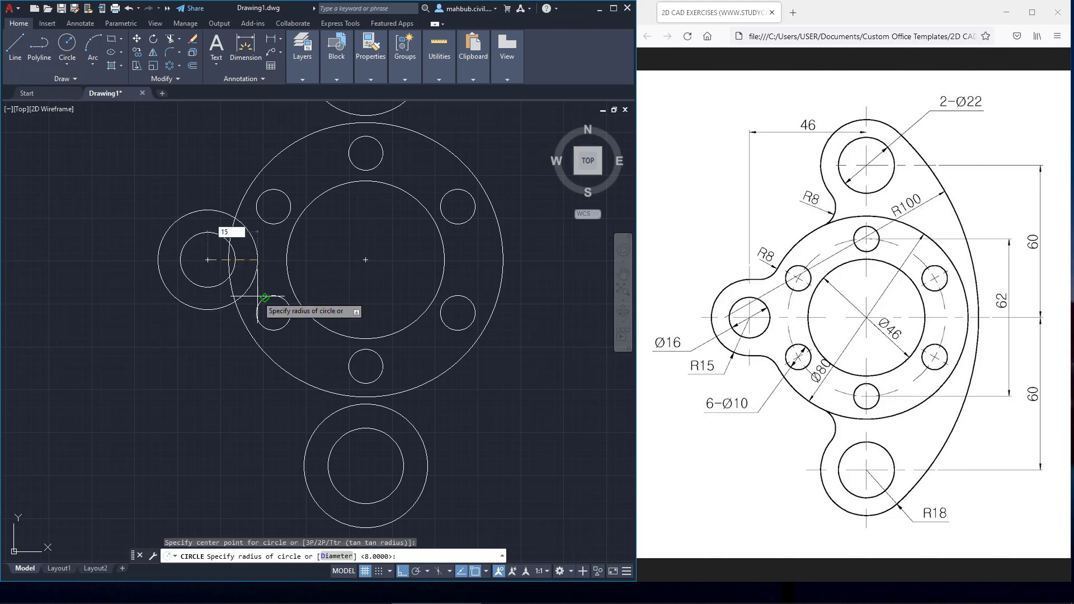
key("Return")
- Draw a circle of radius 100 tangent to the outer right sides of the upper and lower R18 circles
scroll(251, 265, "down", 2)
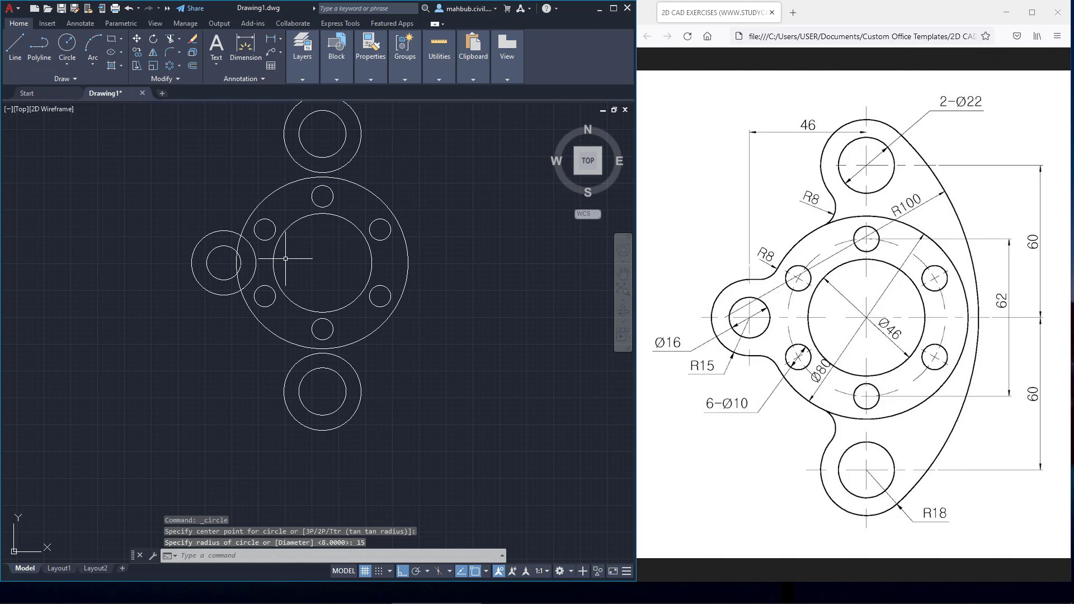
scroll(286, 259, "up", 2)
middle_click_drag(316, 247, 321, 281)
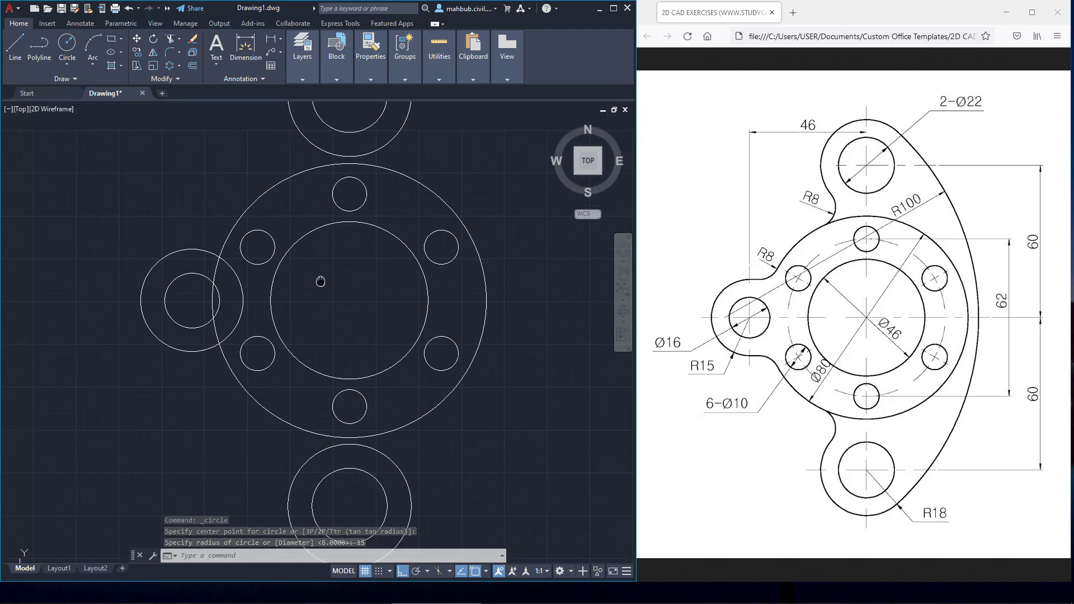
scroll(320, 282, "up", 1)
scroll(322, 288, "down", 3)
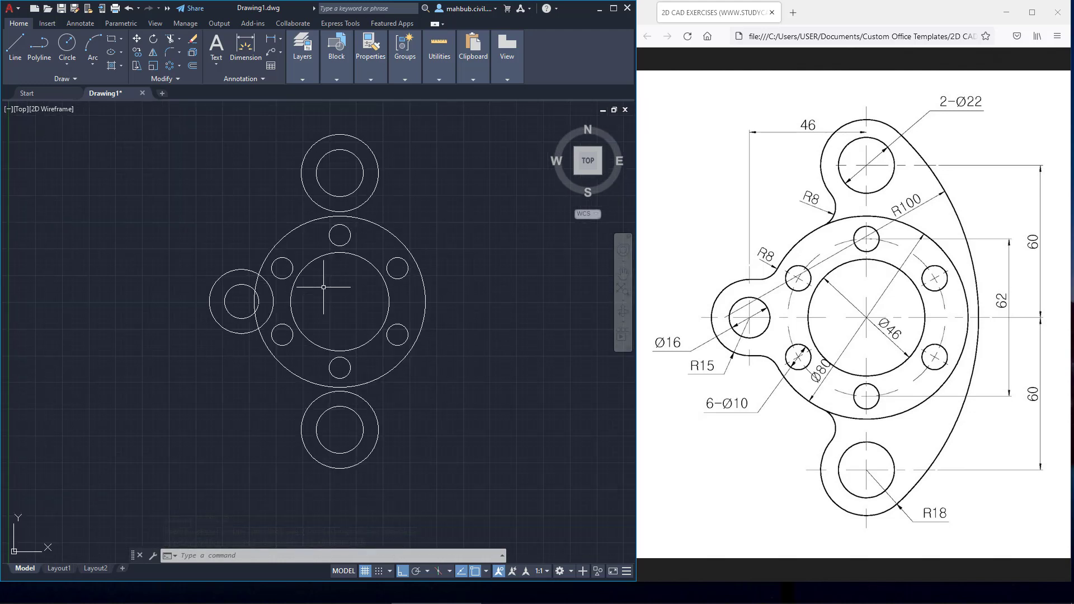
scroll(323, 287, "up", 1)
scroll(324, 286, "down", 1)
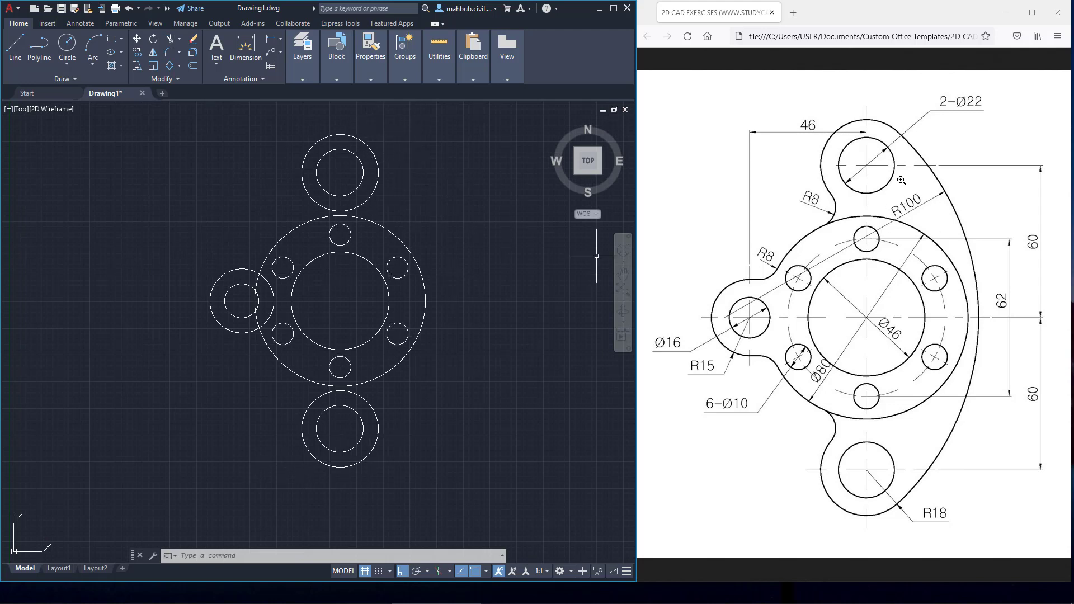
left_click(70, 62)
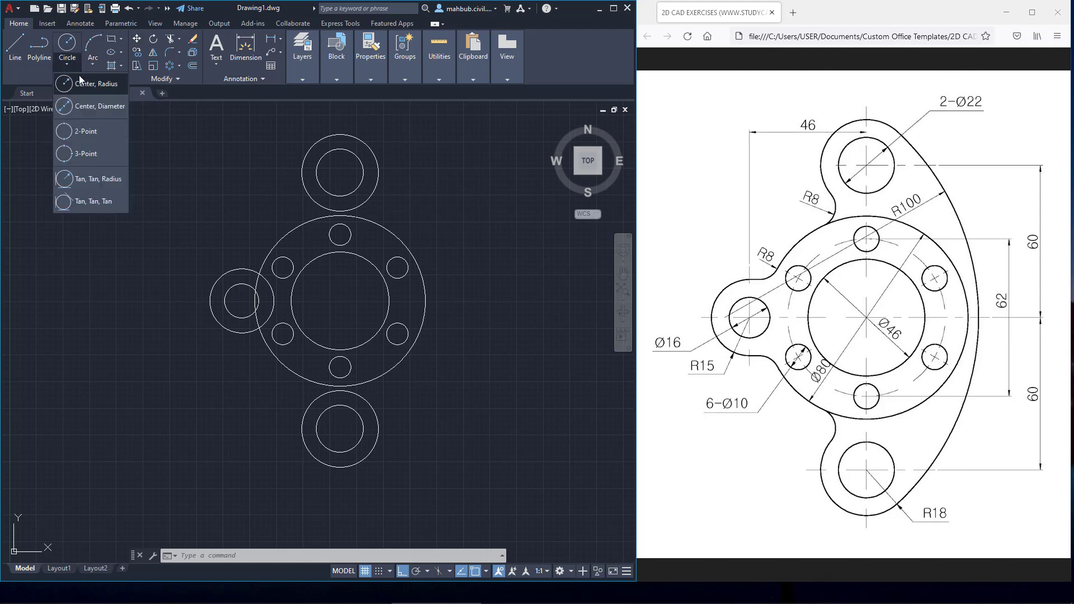
left_click(76, 180)
left_click(360, 140)
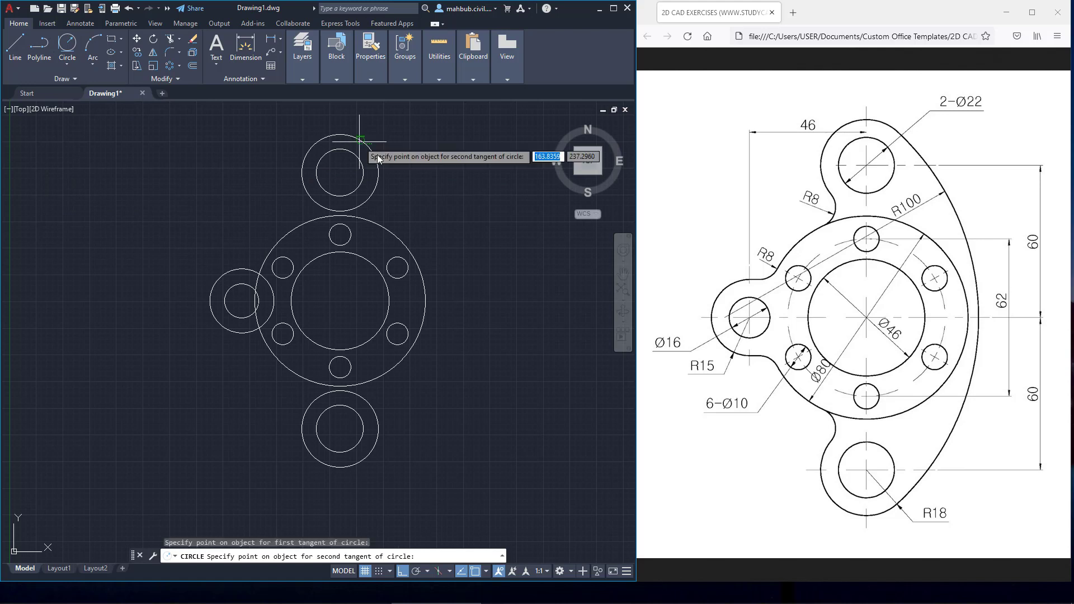
left_click(360, 464)
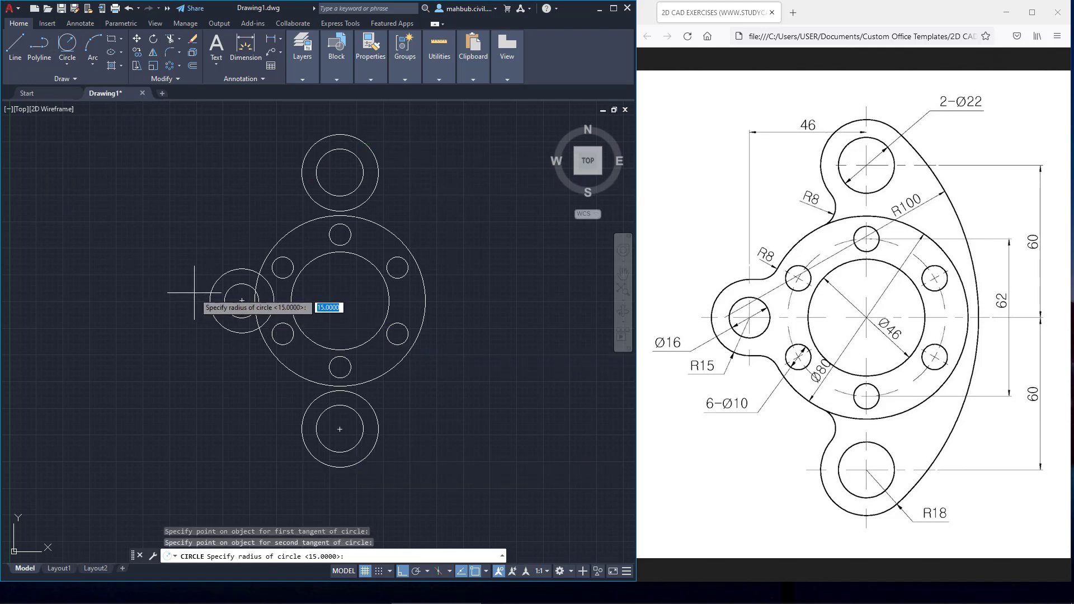
type("100")
key("Return")
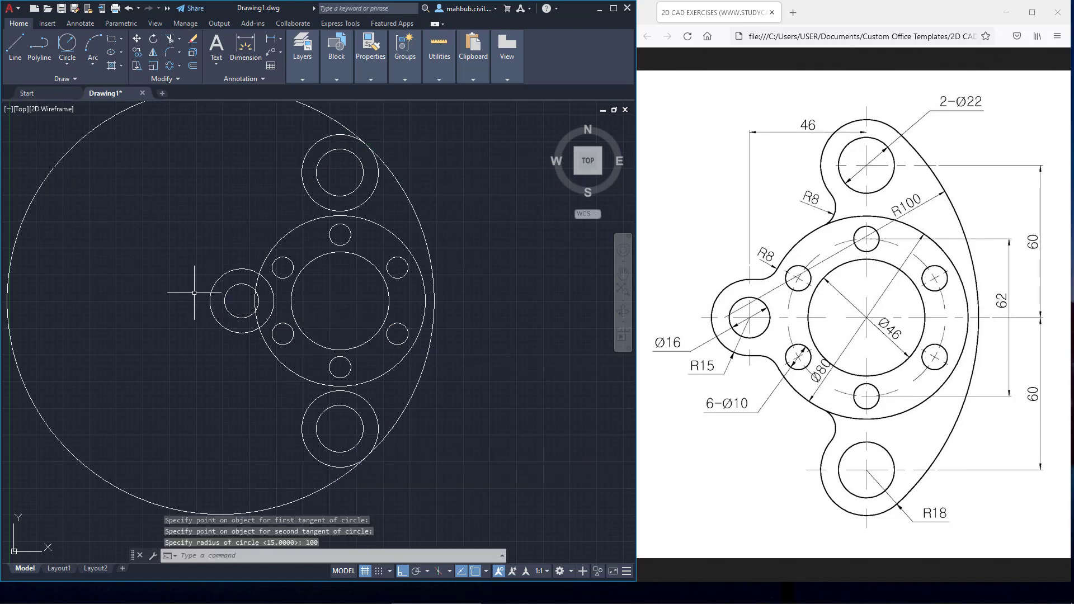
- Fillet the left side between the 80-diameter circle and the lower and upper R18 circles with radius 8, using the Multiple option
scroll(207, 269, "down", 2)
scroll(184, 258, "up", 2)
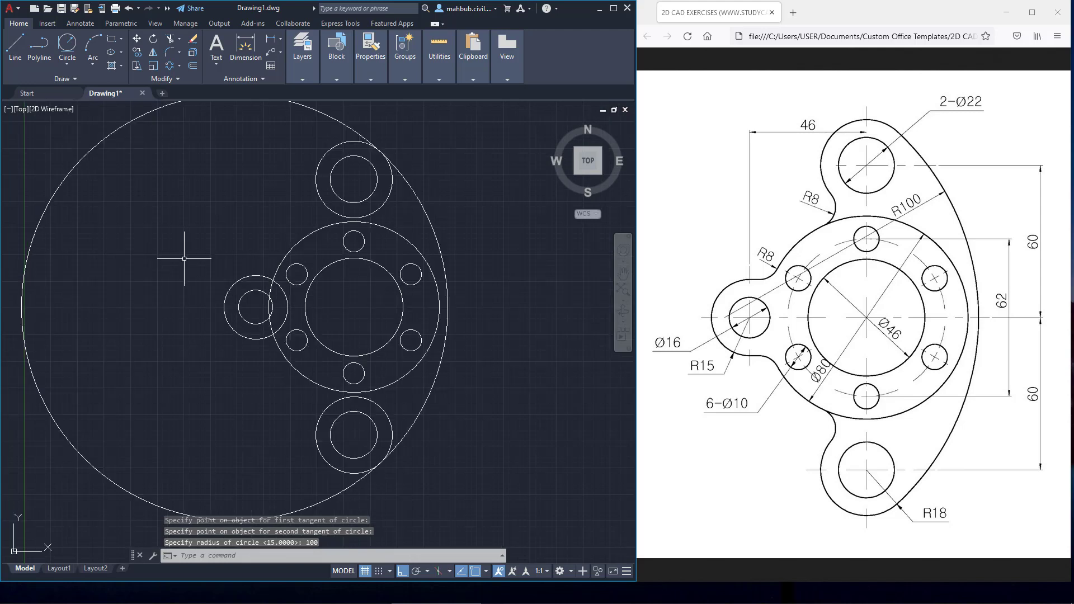
scroll(188, 211, "up", 2)
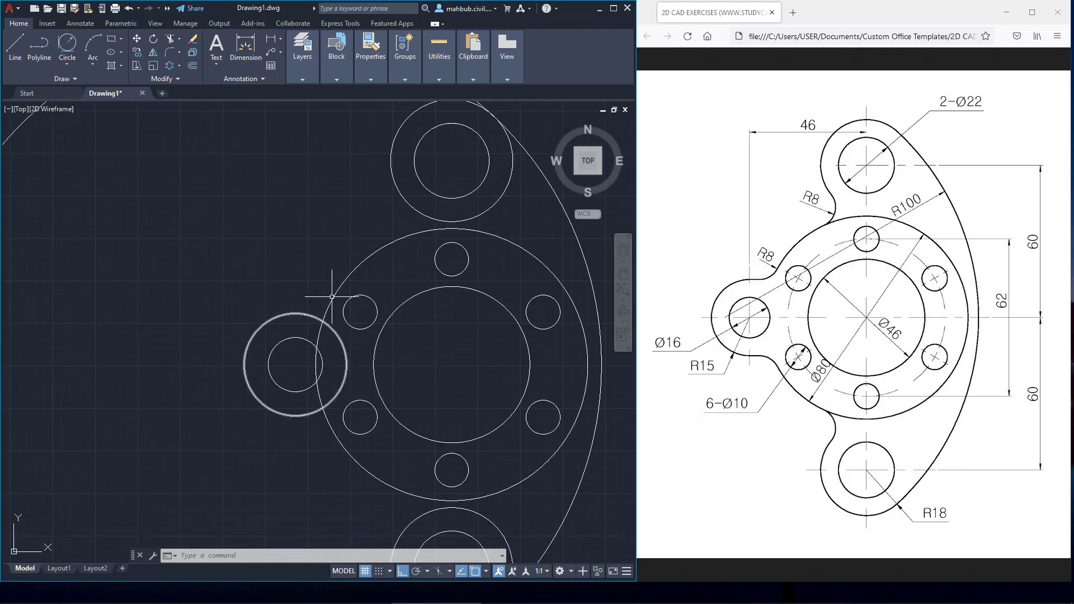
middle_click_drag(291, 235, 263, 176)
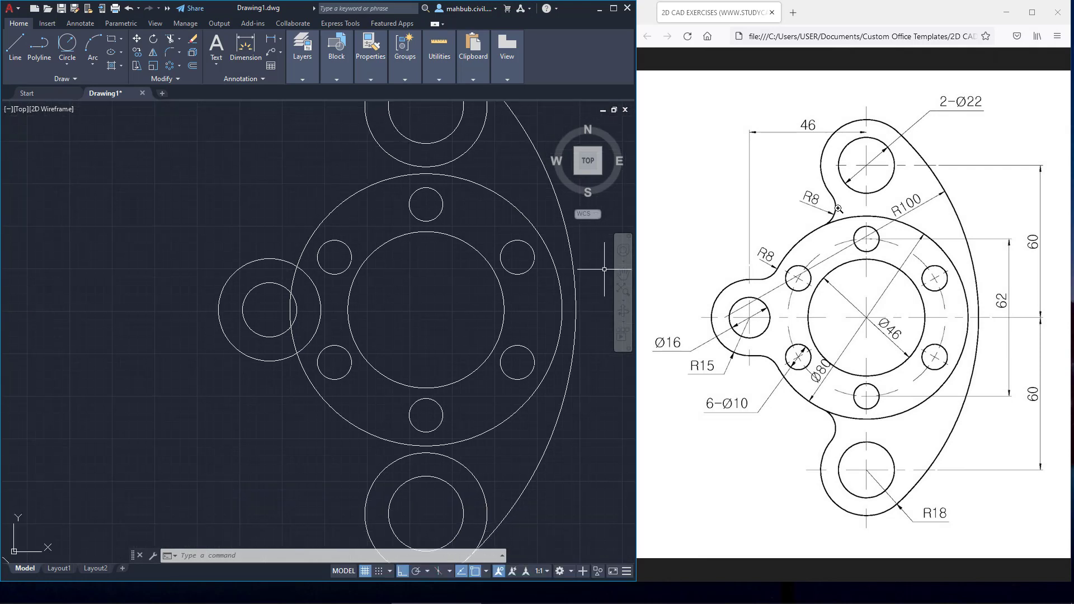
left_click(178, 52)
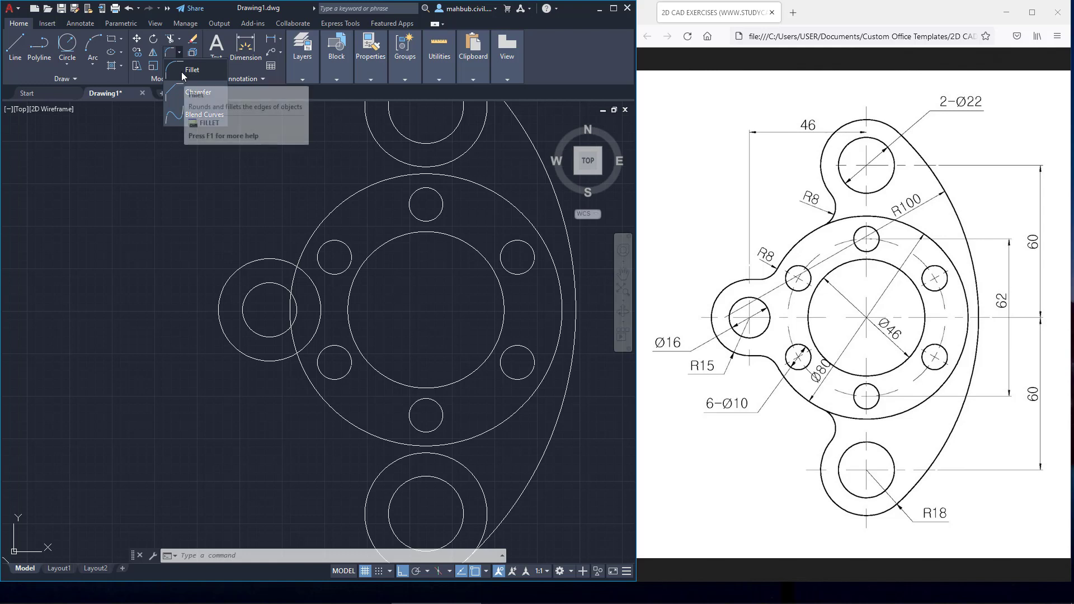
left_click(181, 71)
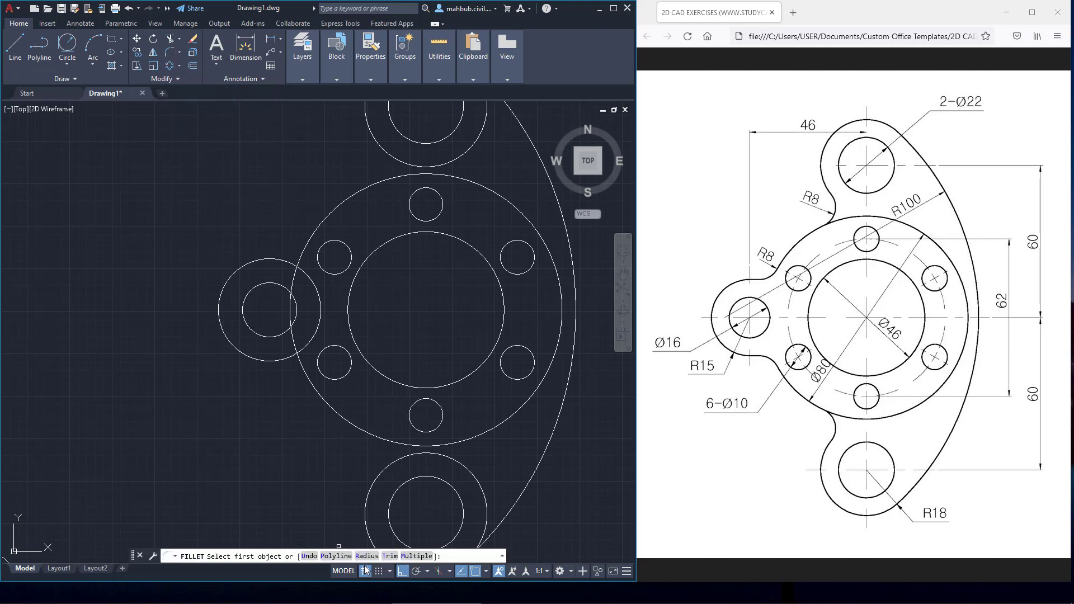
left_click(366, 556)
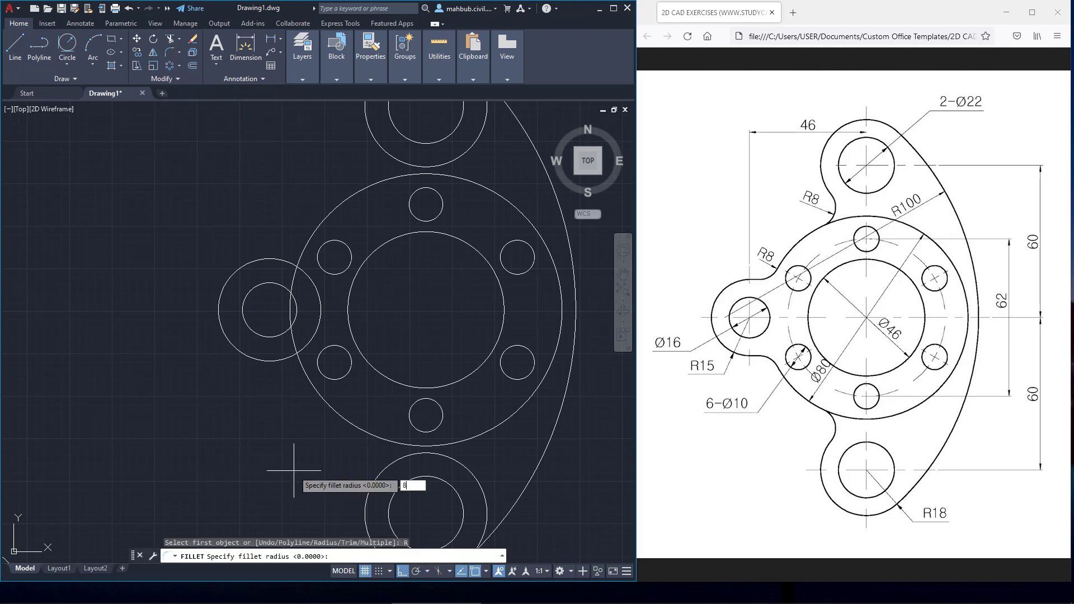
type("8")
key("Return")
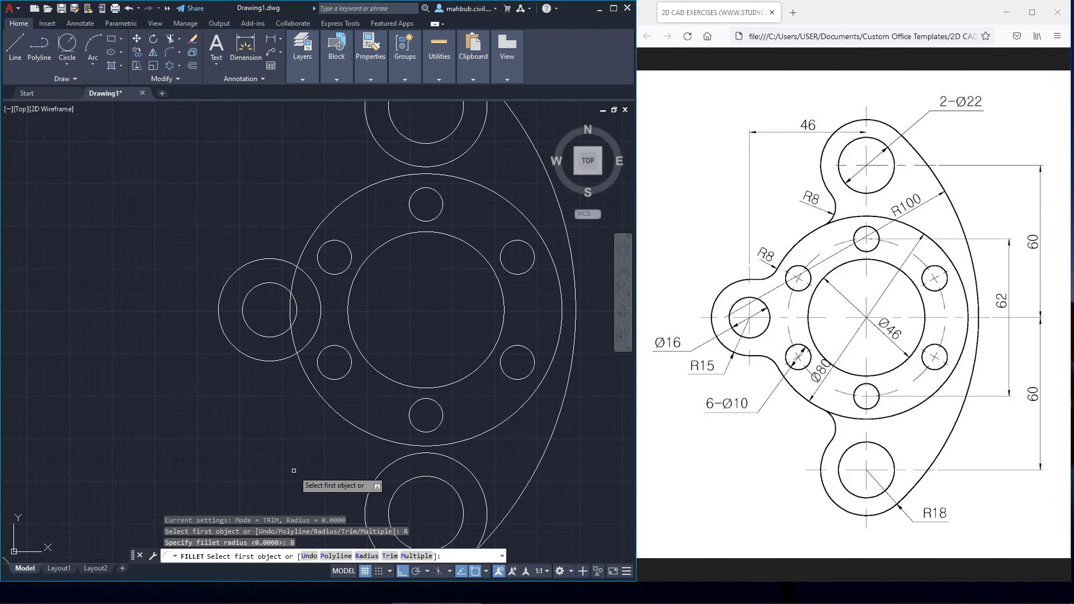
left_click(421, 557)
left_click(386, 466)
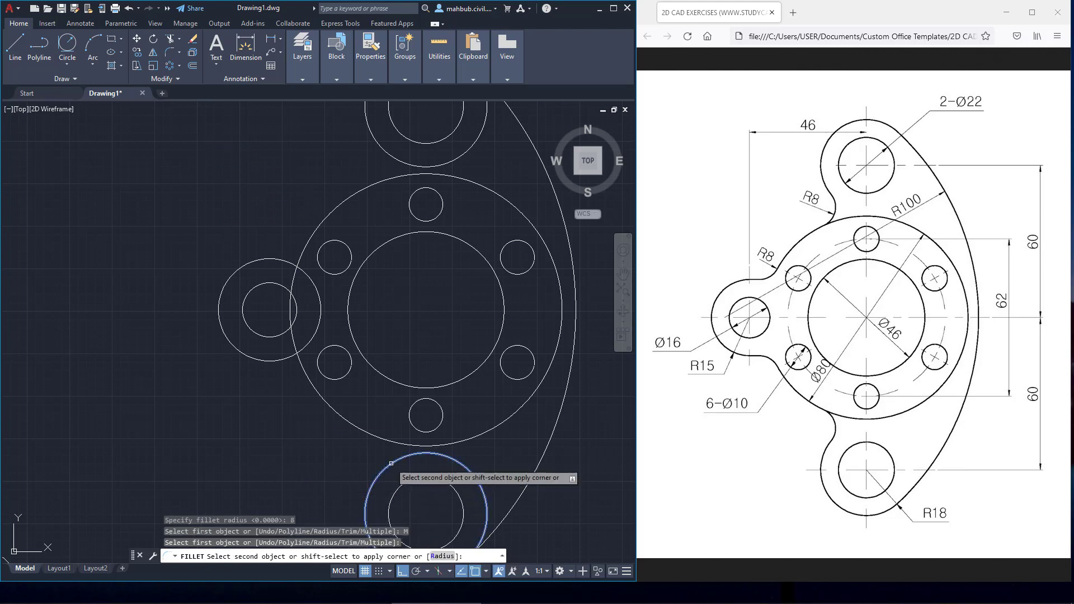
left_click(379, 437)
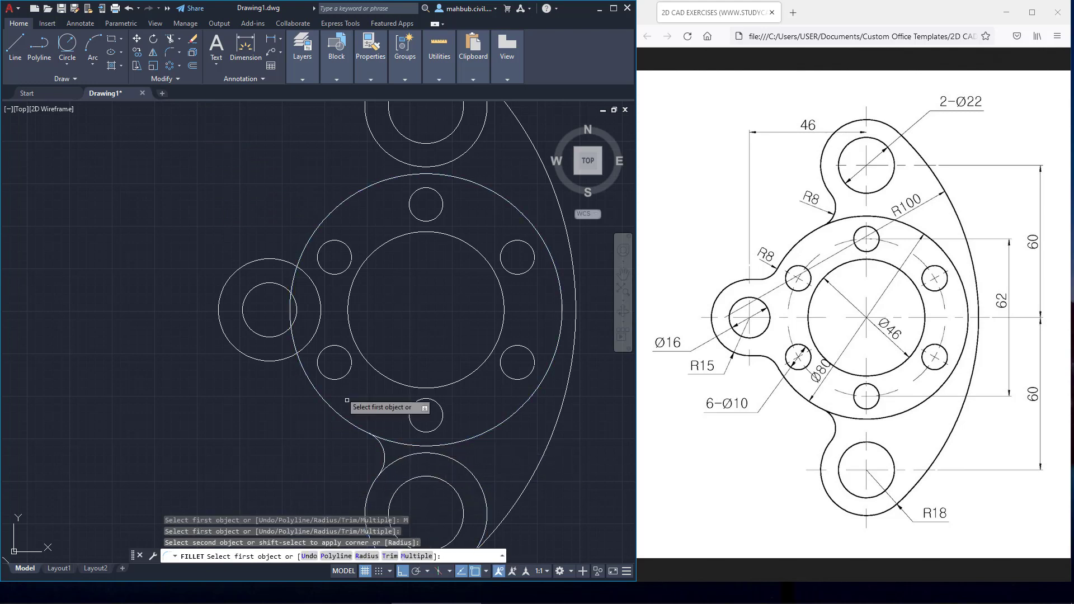
left_click(380, 146)
left_click(385, 178)
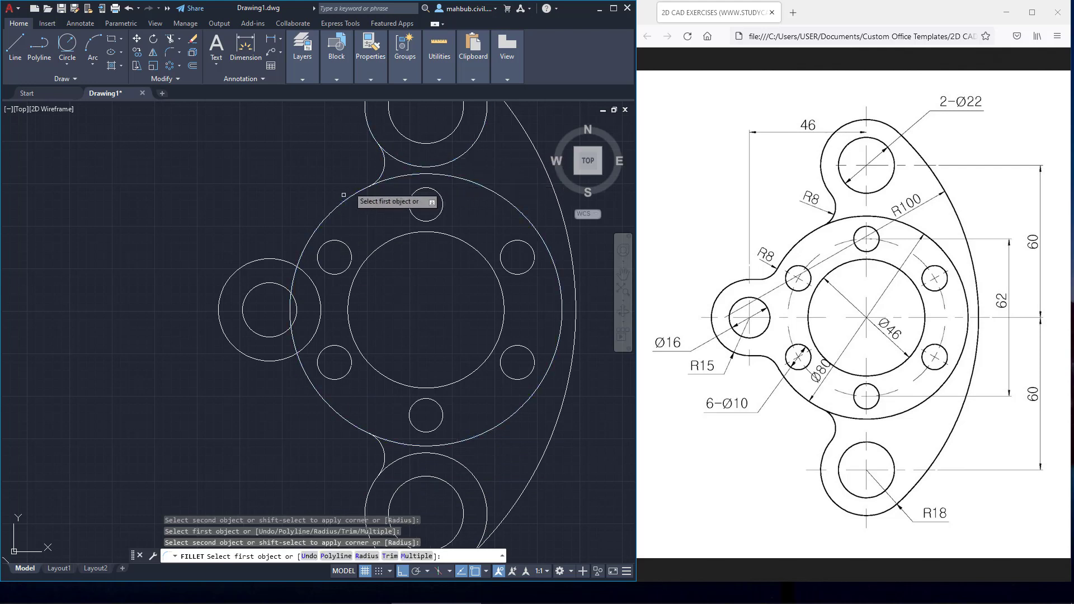
- Fillet the upper and lower junctions between the left R15 circle and the 80-diameter circle with radius 8
left_click(282, 255)
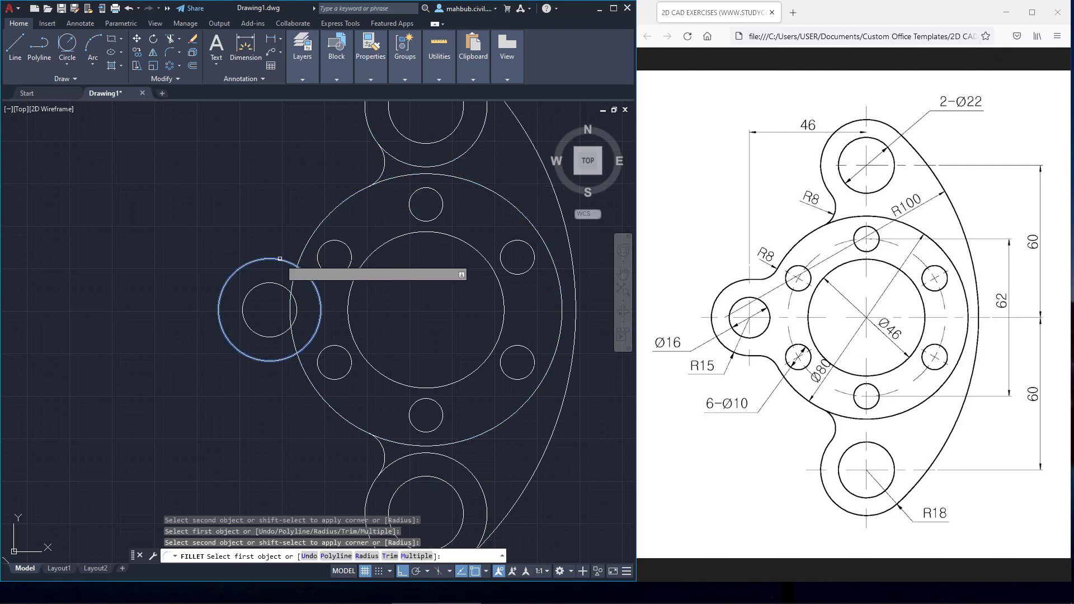
left_click(309, 247)
left_click(291, 355)
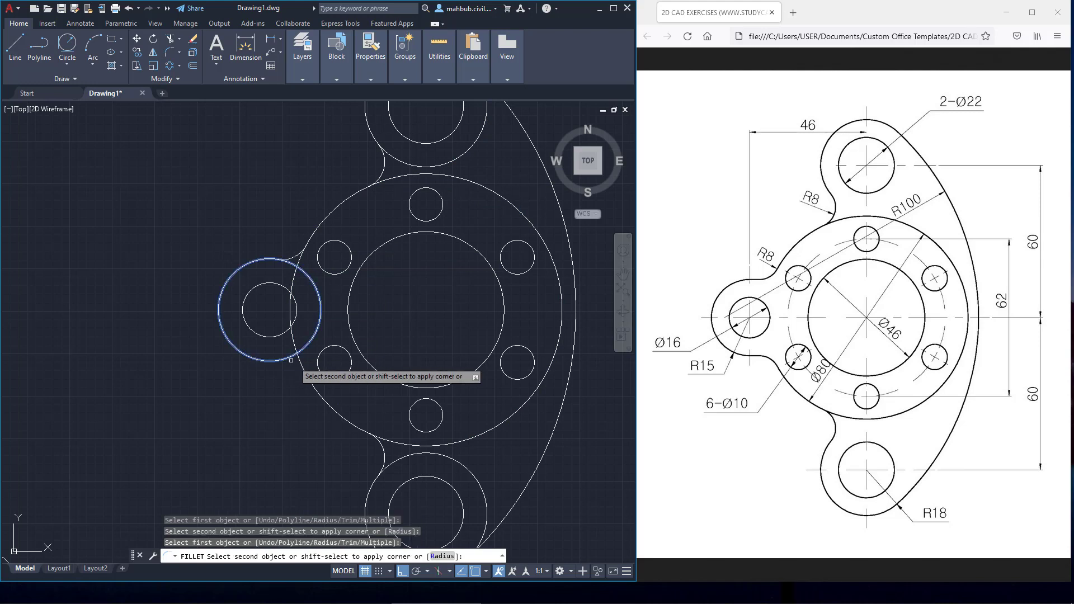
left_click(302, 367)
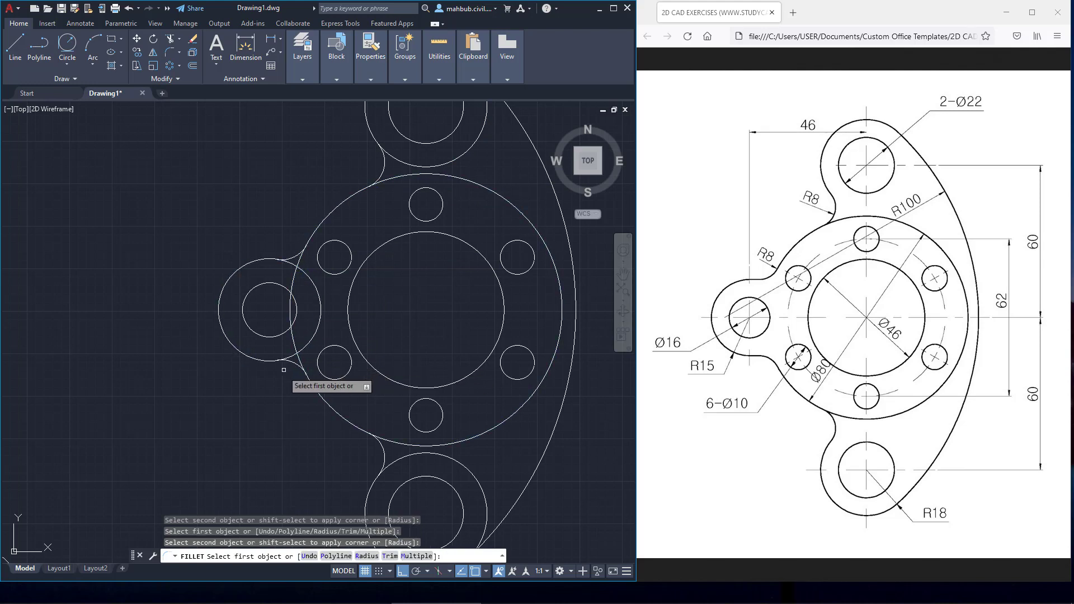
right_click(197, 162)
left_click(202, 167)
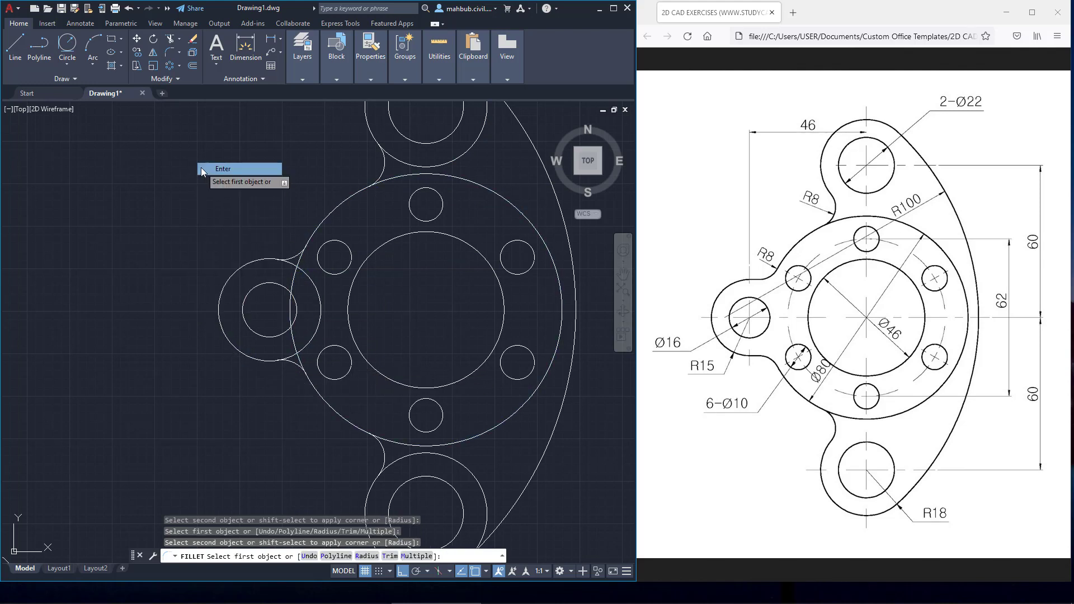
- Trim away the left portion of the R100 circle and the inner arc of the upper R18 circle
scroll(203, 168, "down", 4)
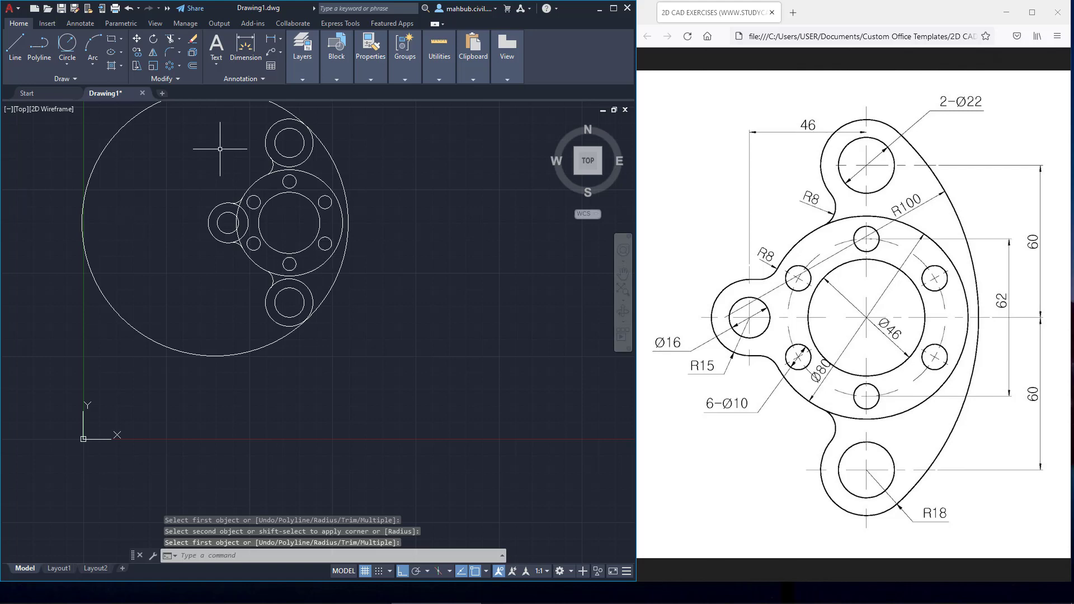
middle_click_drag(220, 149, 260, 204)
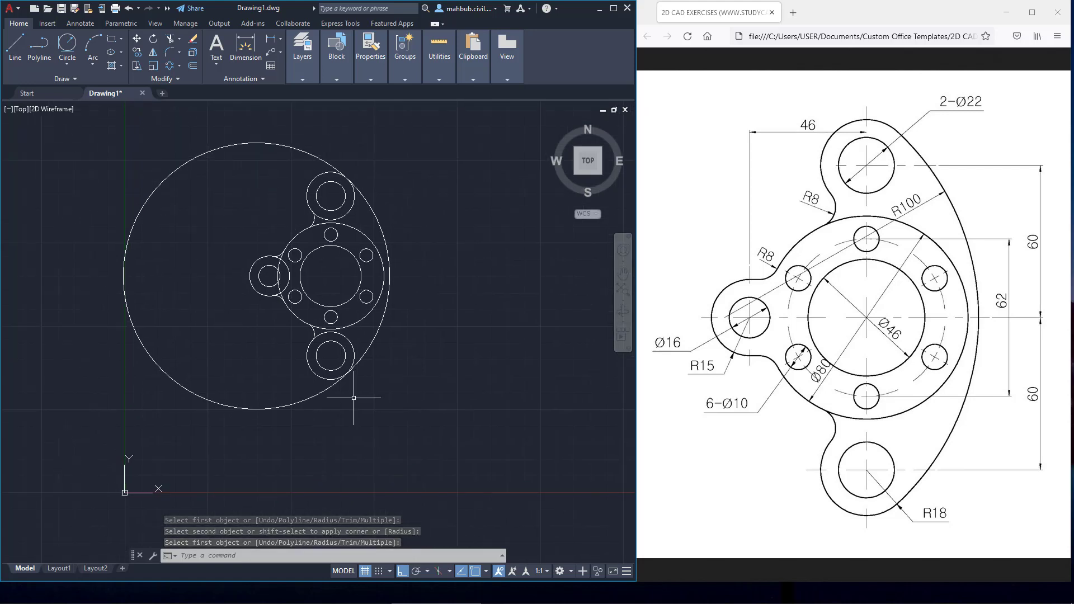
type("tr")
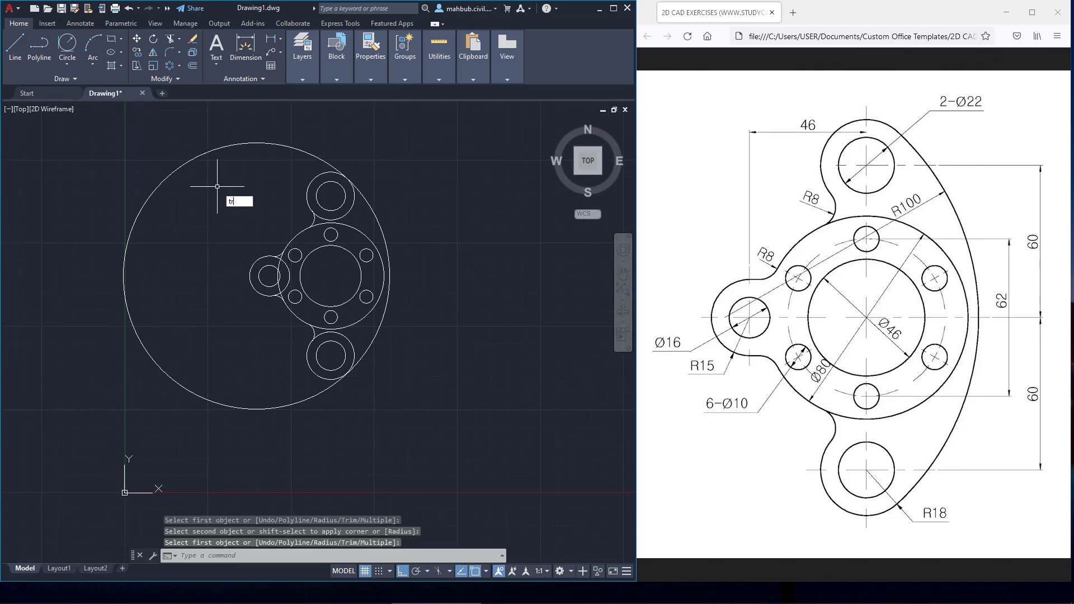
type("im")
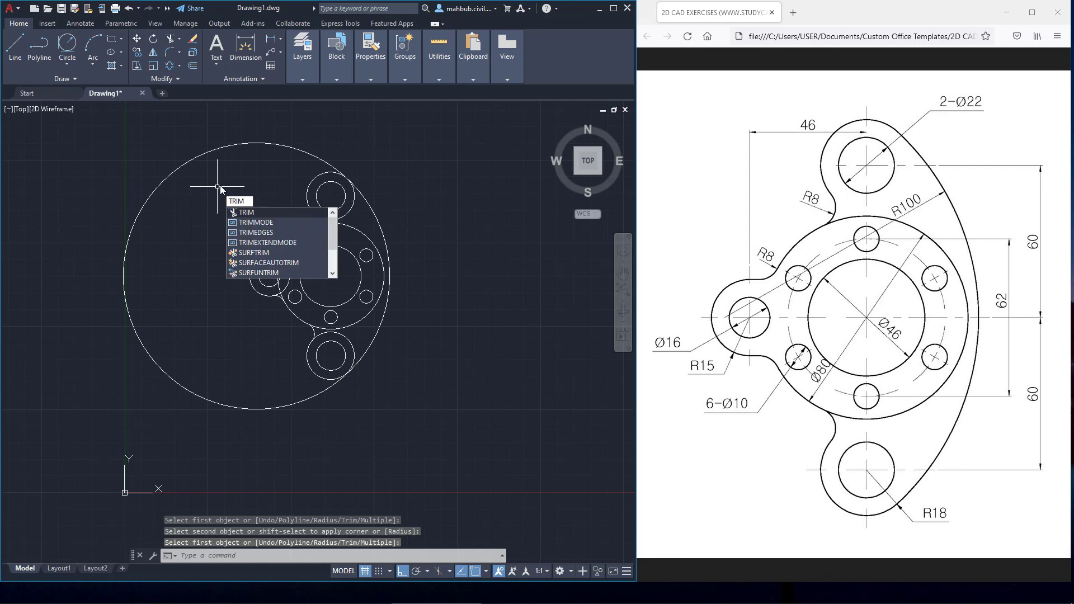
key("Return")
left_click_drag(229, 187, 204, 149)
scroll(242, 195, "up", 2)
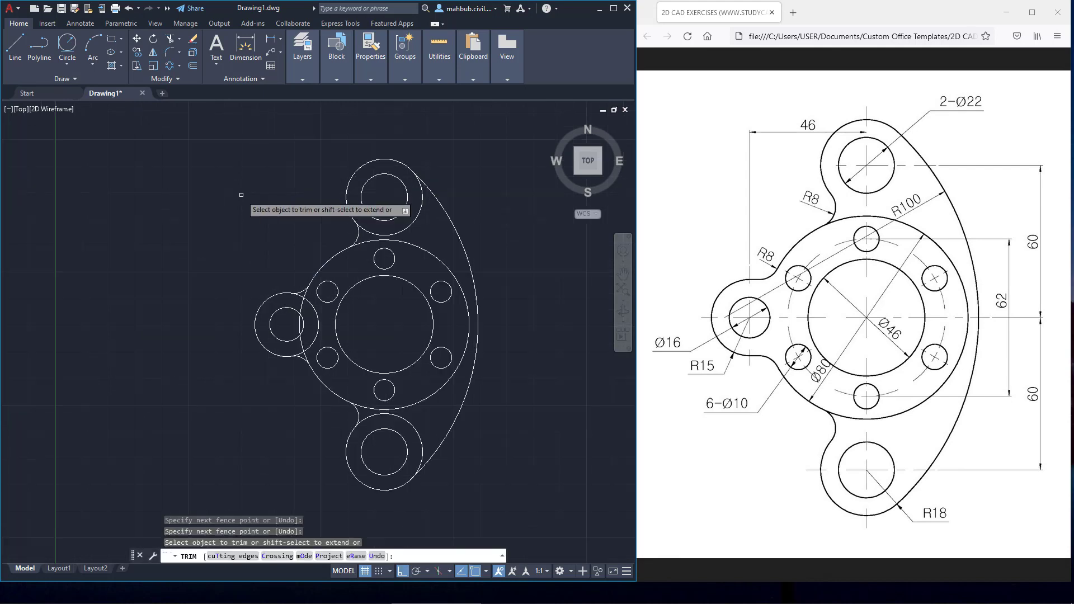
scroll(341, 257, "up", 2)
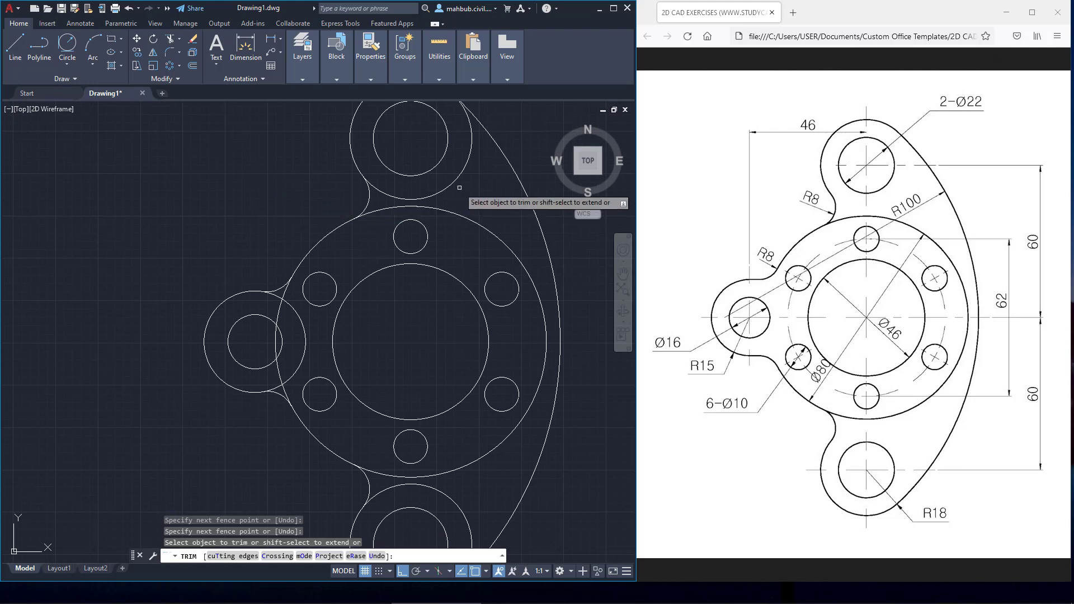
left_click(453, 183)
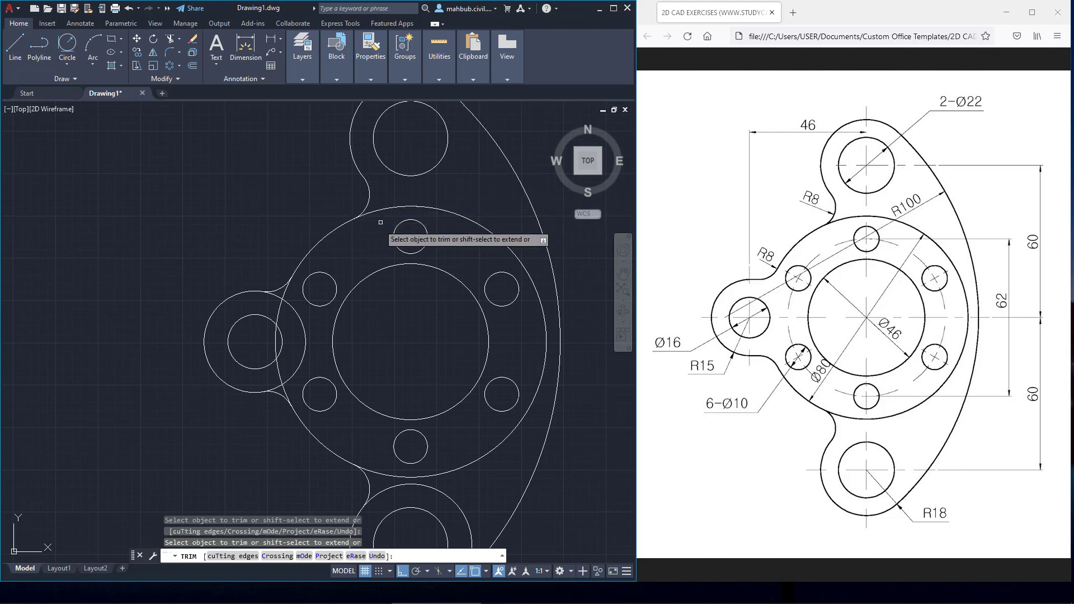
- Trim the overlapping arcs of the R15 circle and the 80-diameter circle between the two left R8 fillets
scroll(355, 250, "down", 2)
scroll(302, 283, "up", 4)
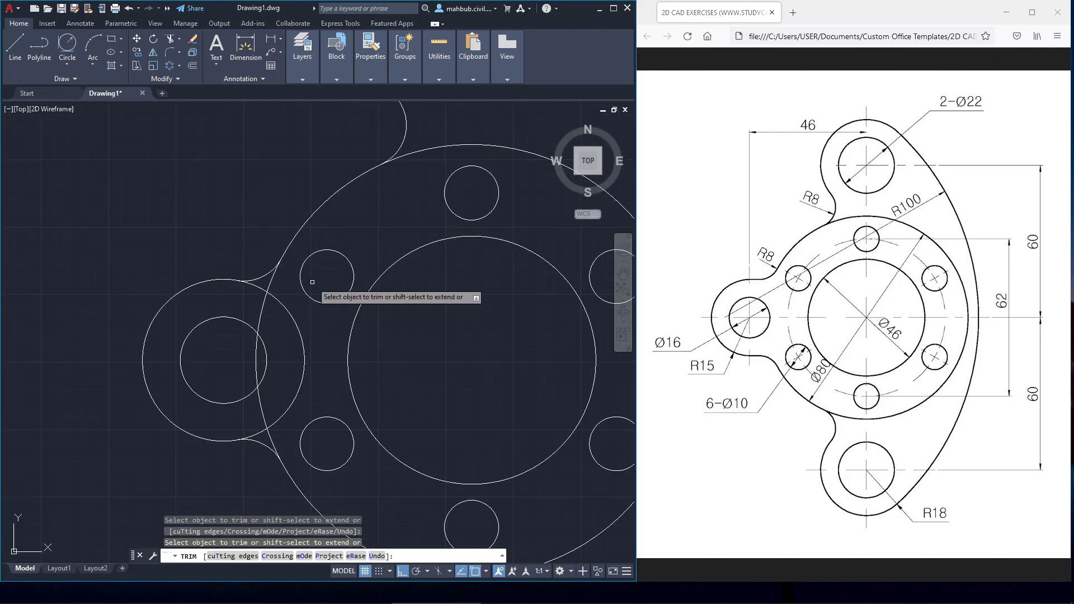
left_click(259, 286)
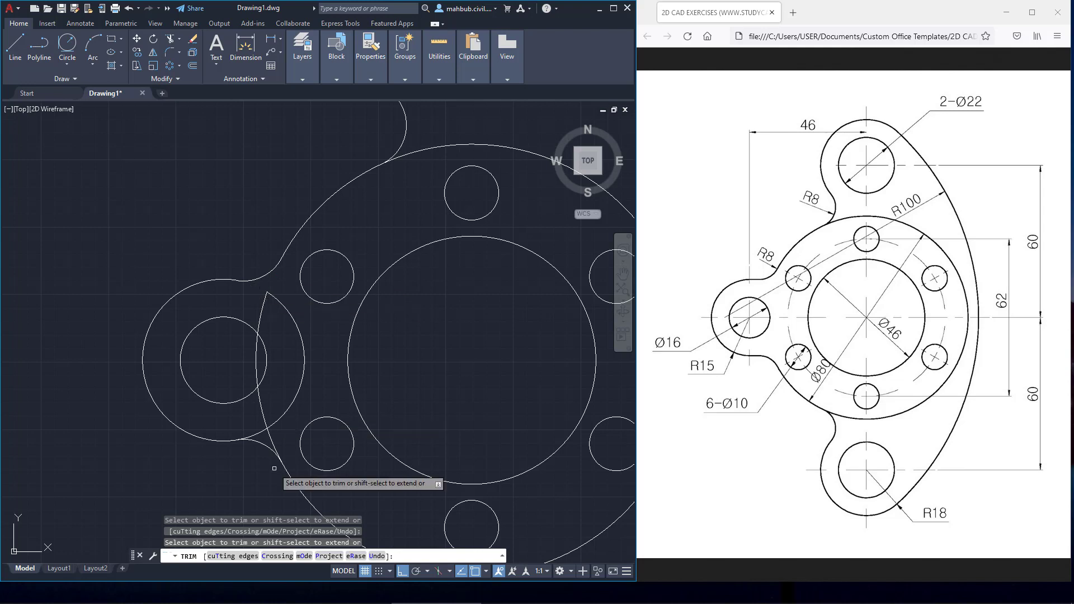
left_click(269, 440)
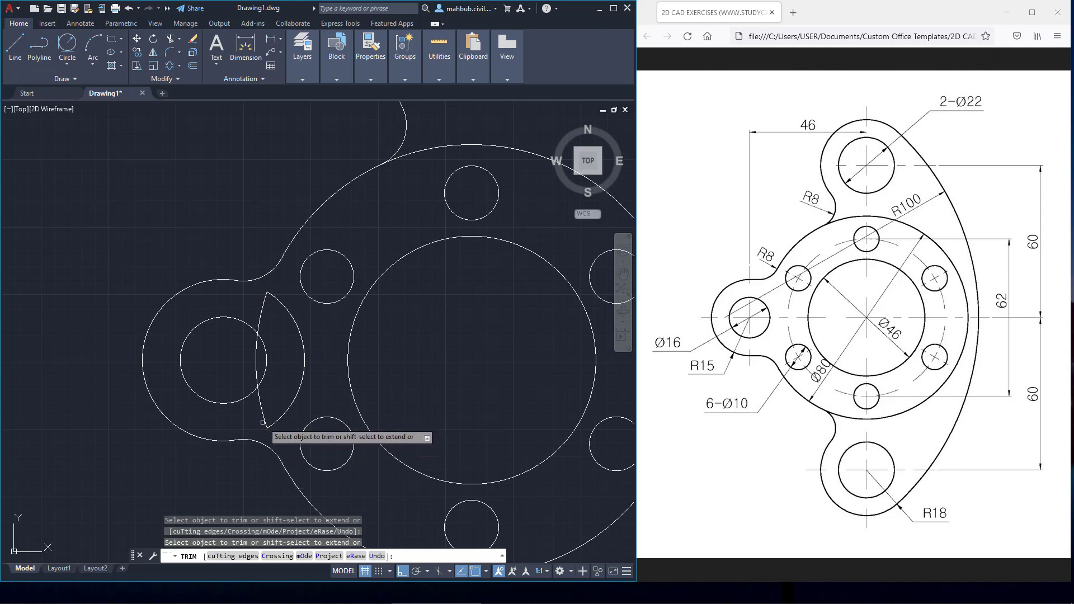
left_click(262, 417)
left_click(257, 366)
left_click(259, 315)
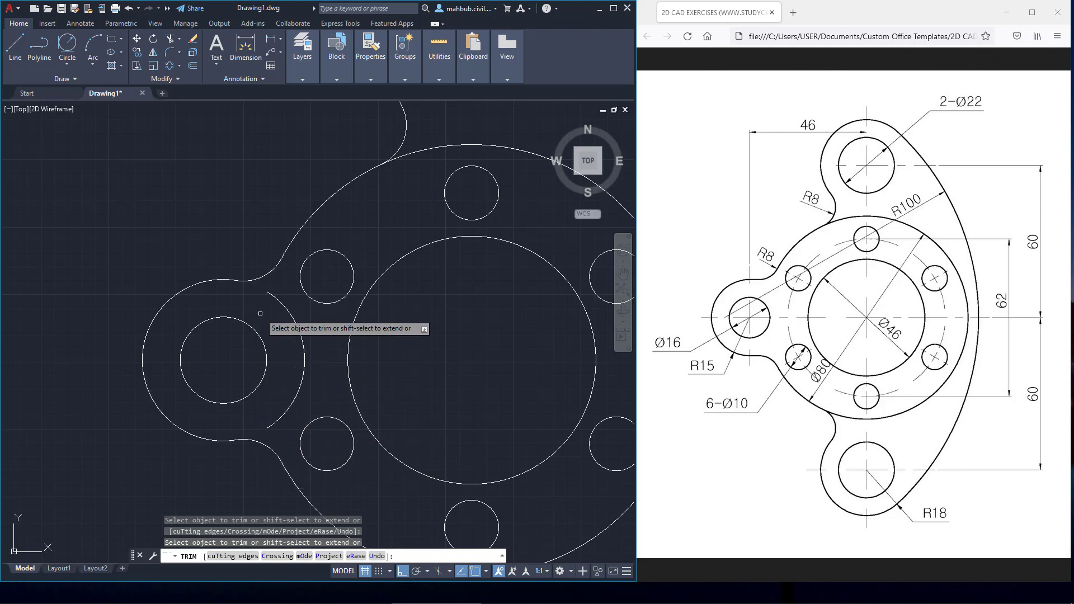
- Trim the inner arc of the lower R18 circle between its R8 fillet and the R100 arc, and finish trimming
scroll(288, 289, "down", 2)
middle_click_drag(339, 404, 328, 372)
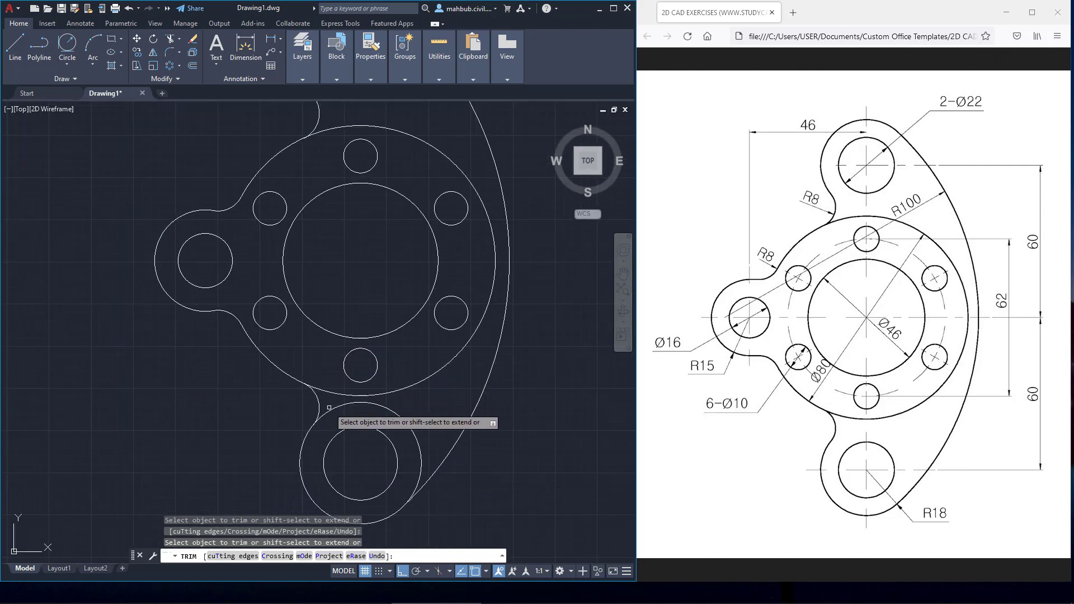
left_click(330, 410)
scroll(337, 405, "down", 4)
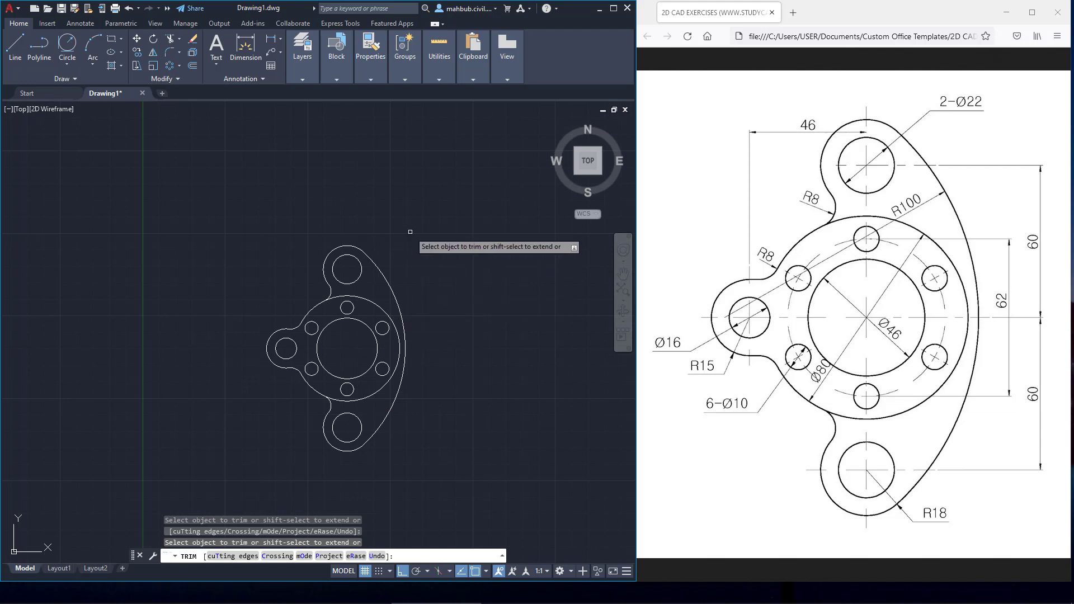
right_click(410, 231)
left_click(428, 238)
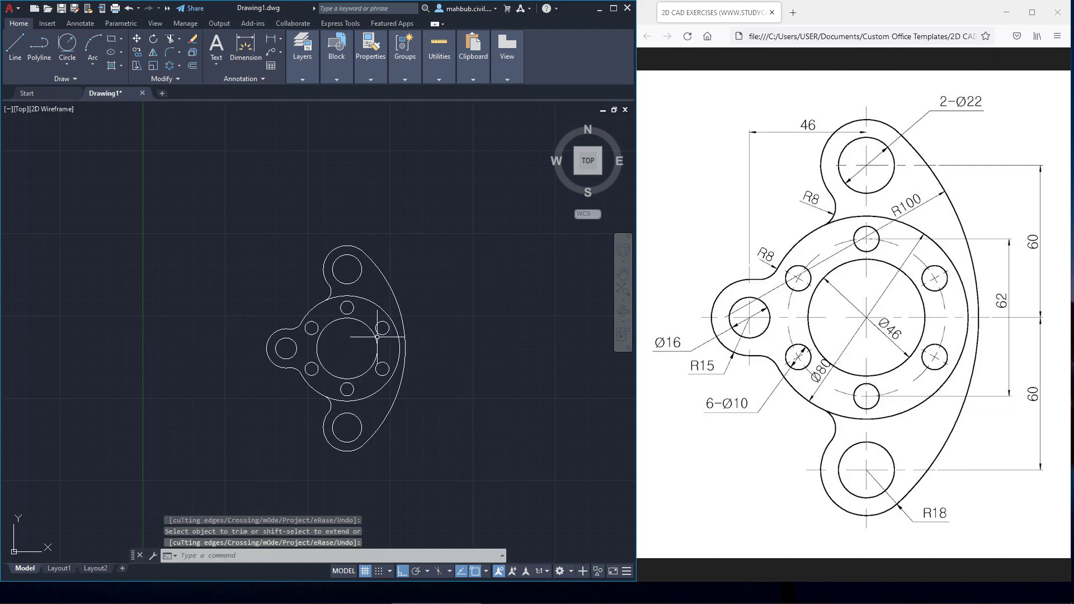
scroll(378, 337, "up", 4)
scroll(482, 380, "down", 2)
middle_click_drag(477, 356, 437, 248)
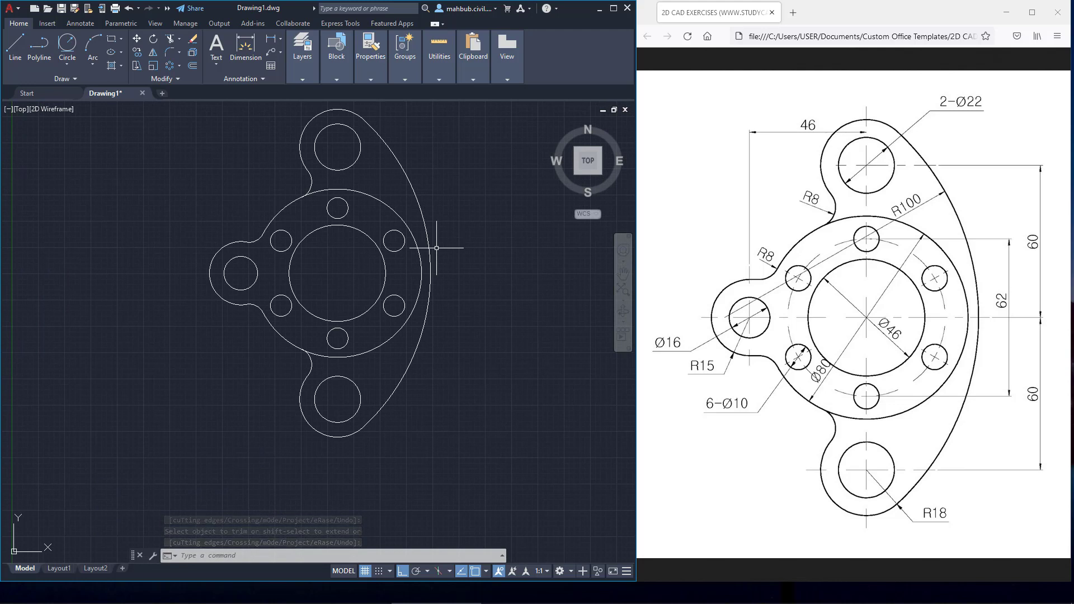